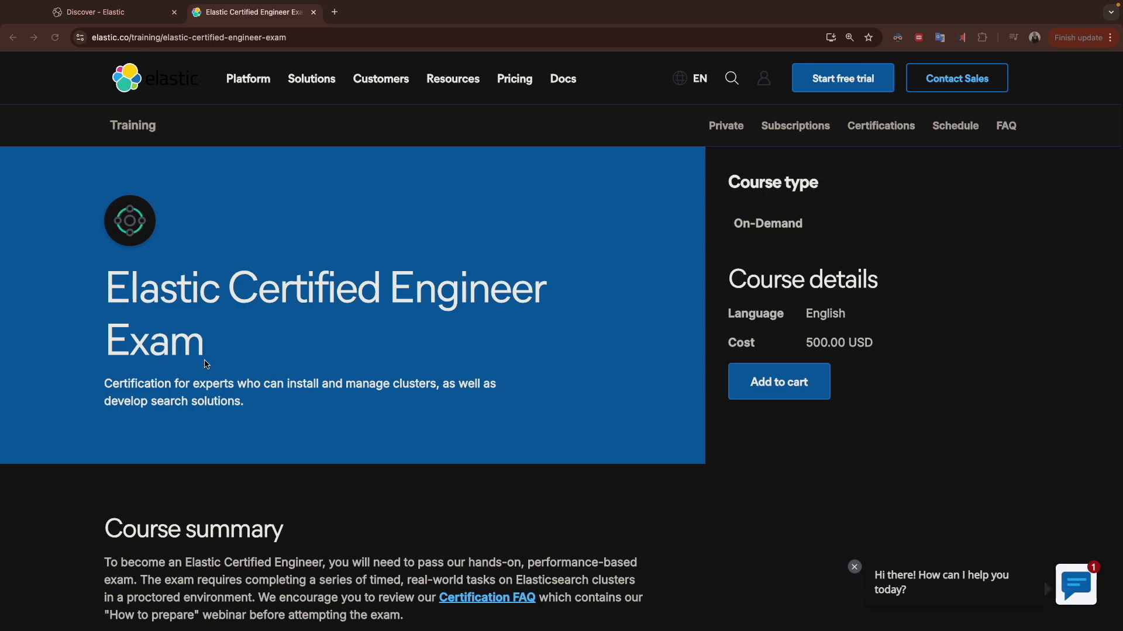
Scroll the exam page, view the Audience section, then return to the Topics list.
scroll(240, 341, "down", 5)
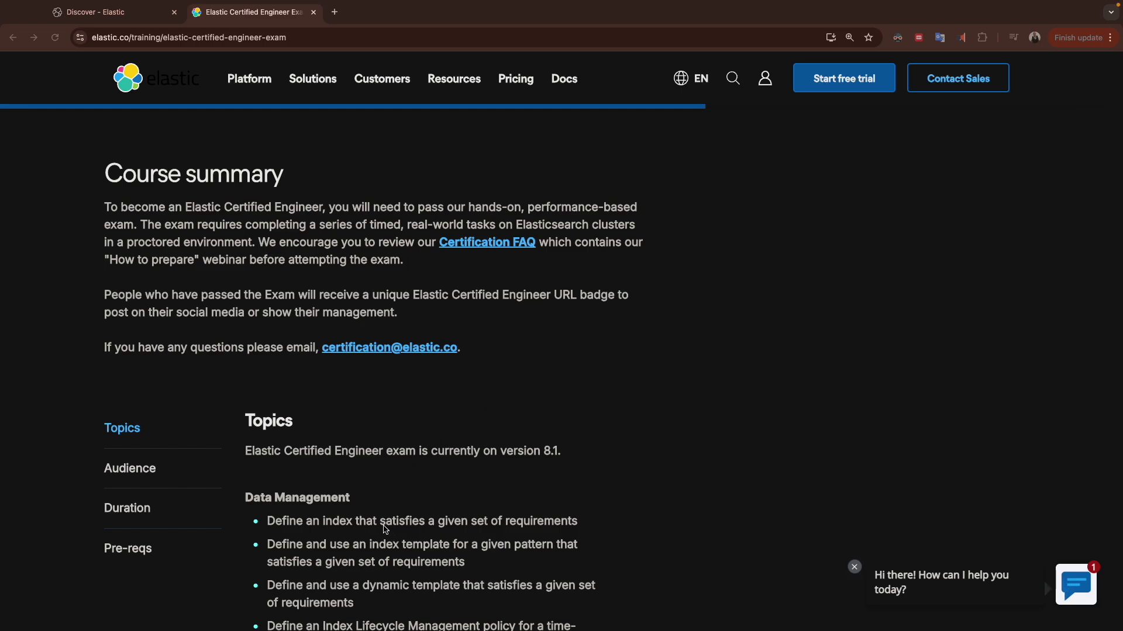
left_click(126, 471)
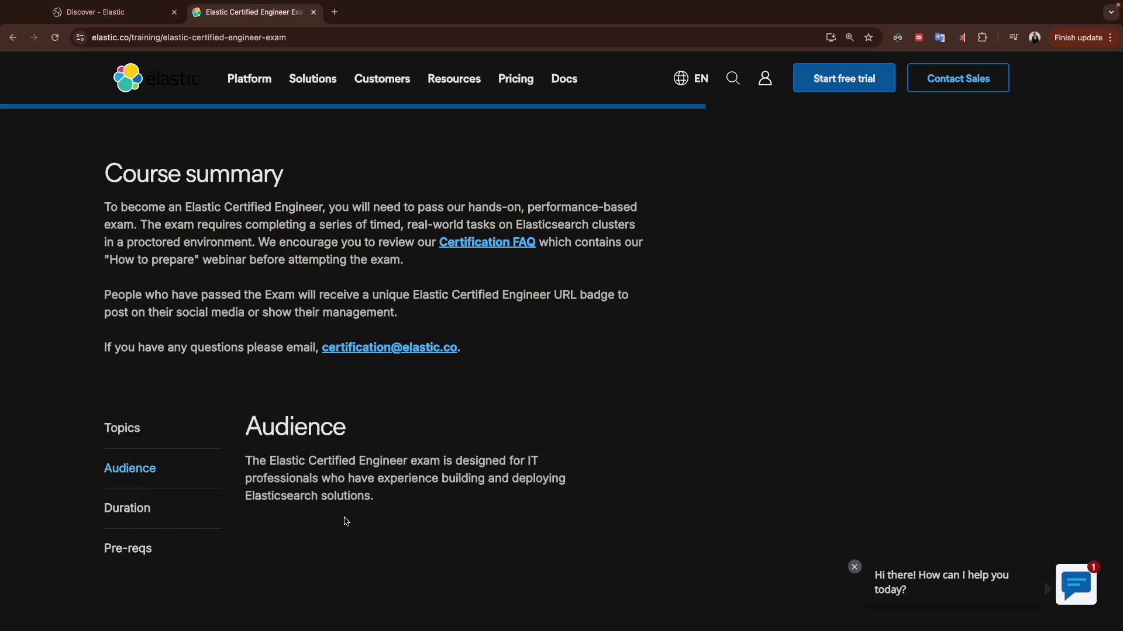
left_click(124, 431)
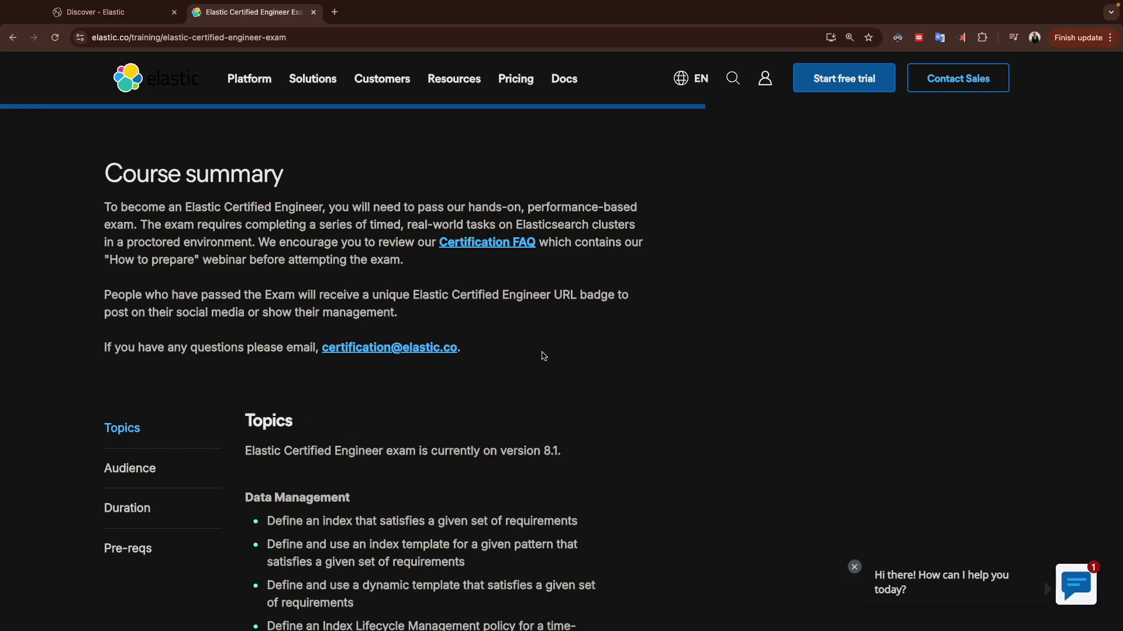
scroll(543, 356, "up", 6)
scroll(749, 358, "down", 8)
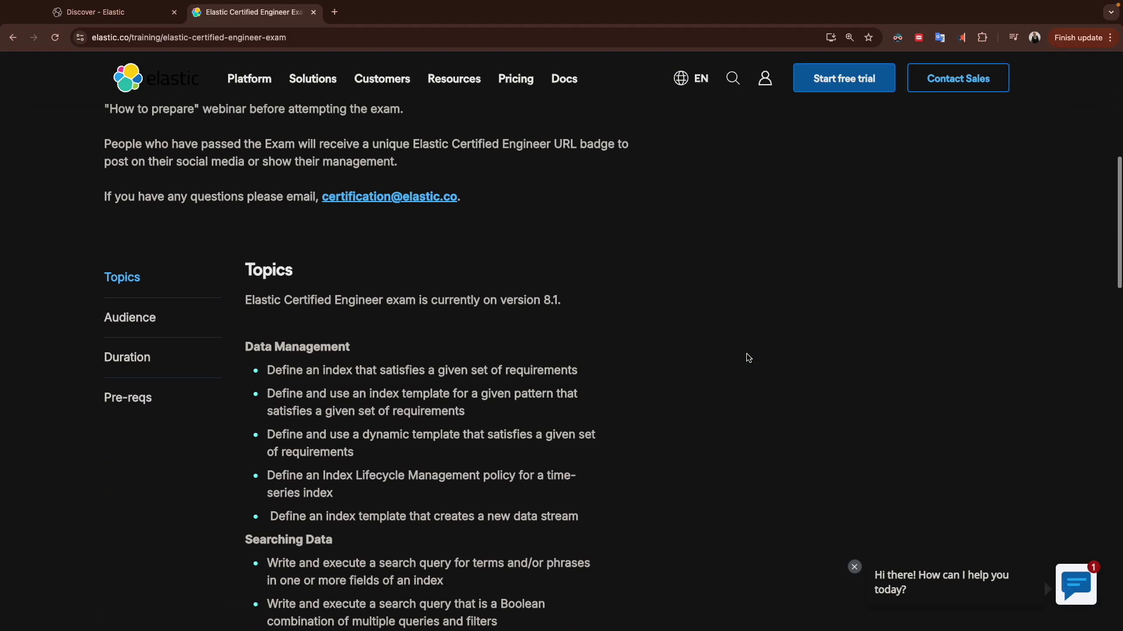
Highlight the 3-hour exam duration, view the prerequisites, and go back to the topics.
left_click(126, 358)
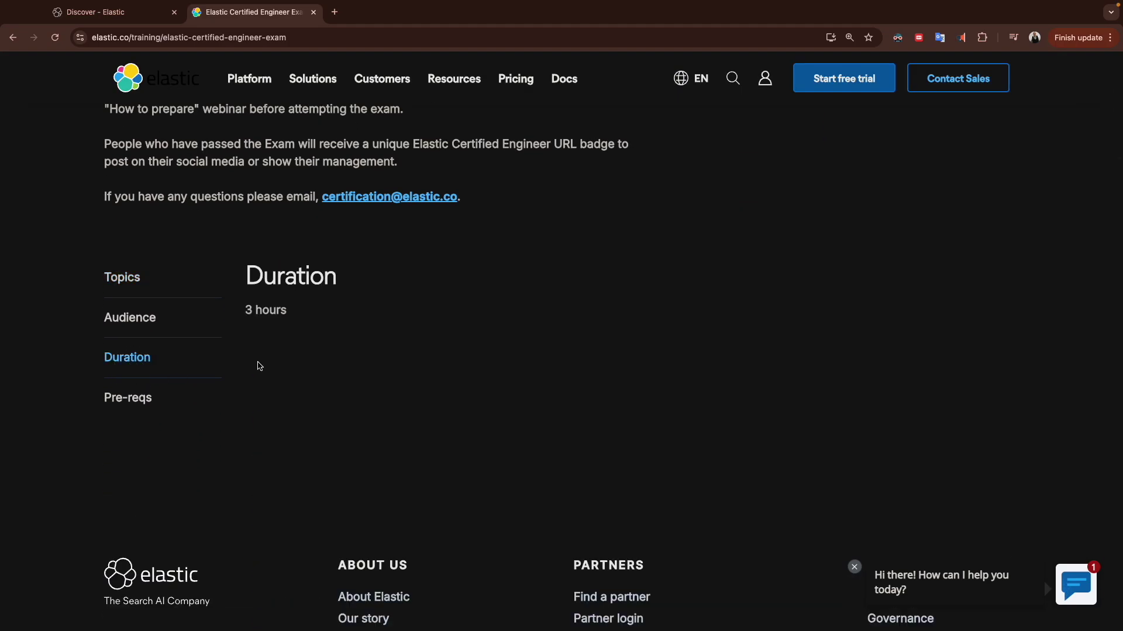
left_click_drag(244, 312, 288, 317)
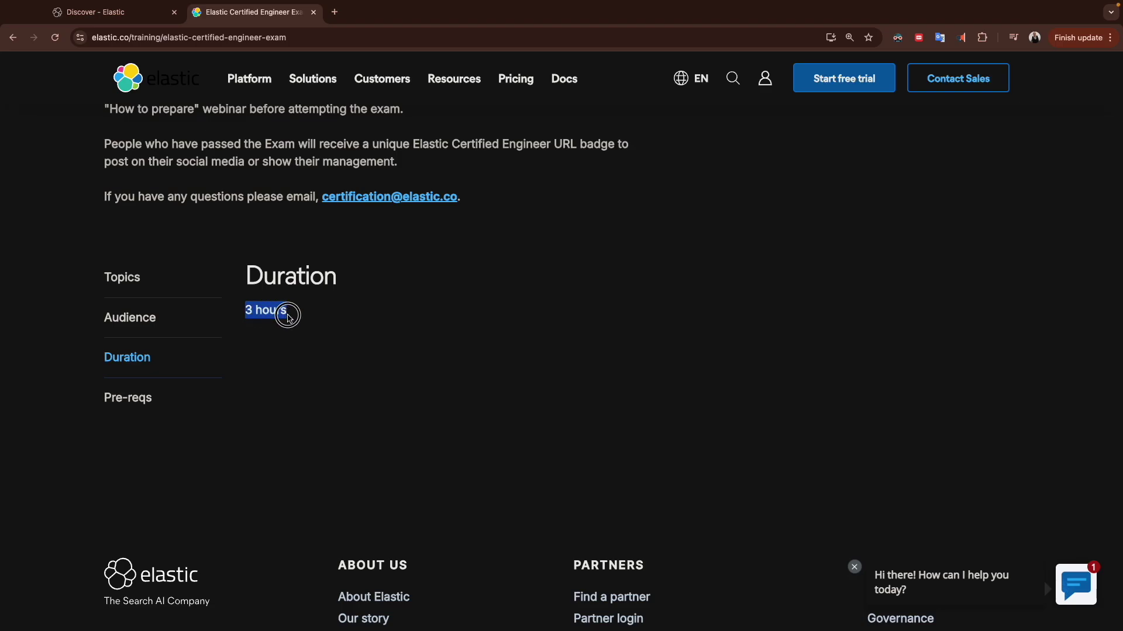
left_click(135, 402)
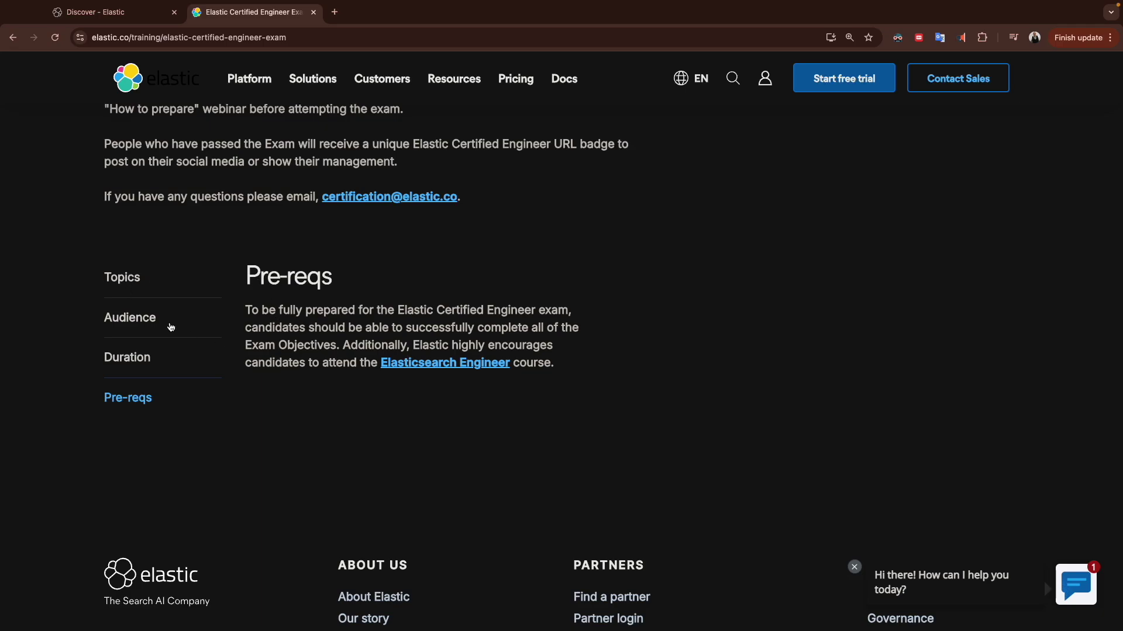
left_click(122, 277)
Open the Certification FAQ link in a new browser tab.
scroll(302, 249, "up", 3)
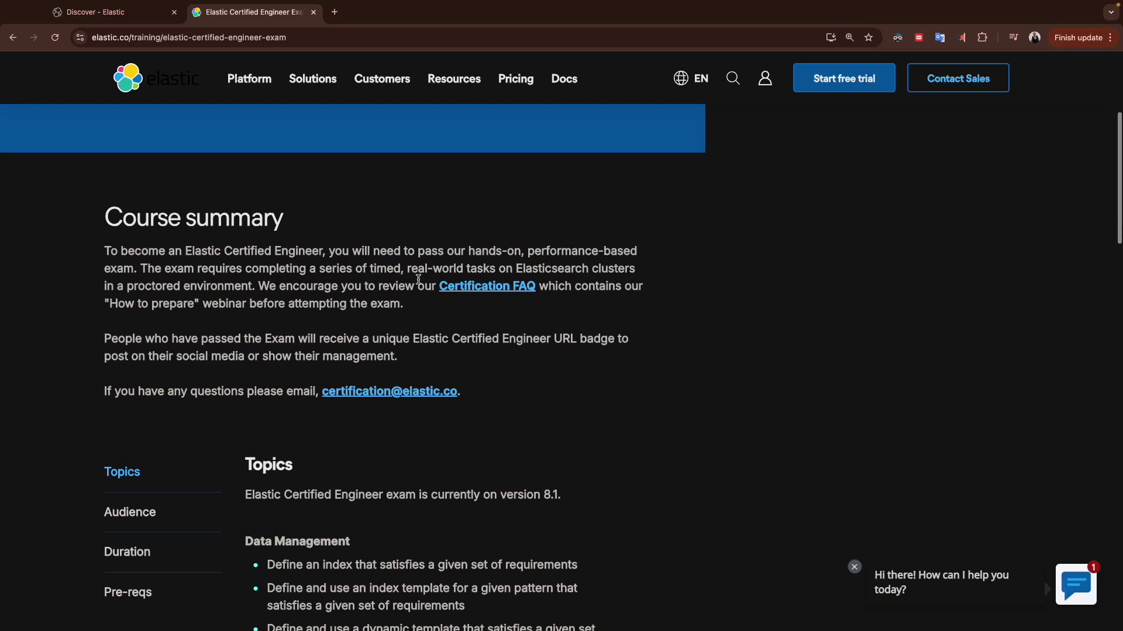
right_click(480, 288)
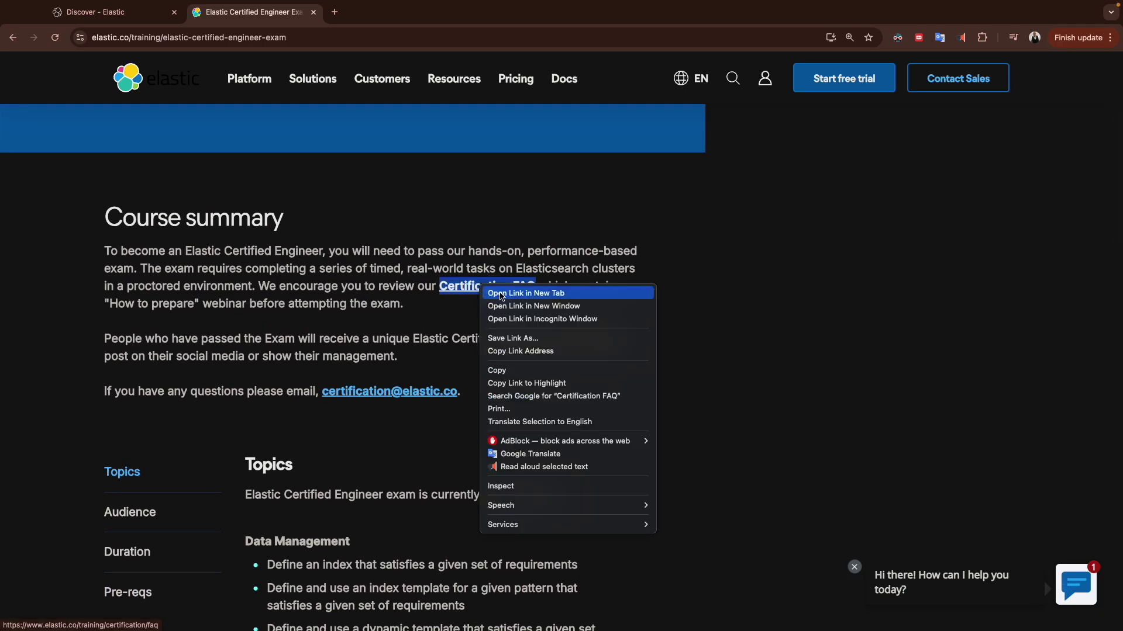
left_click(501, 293)
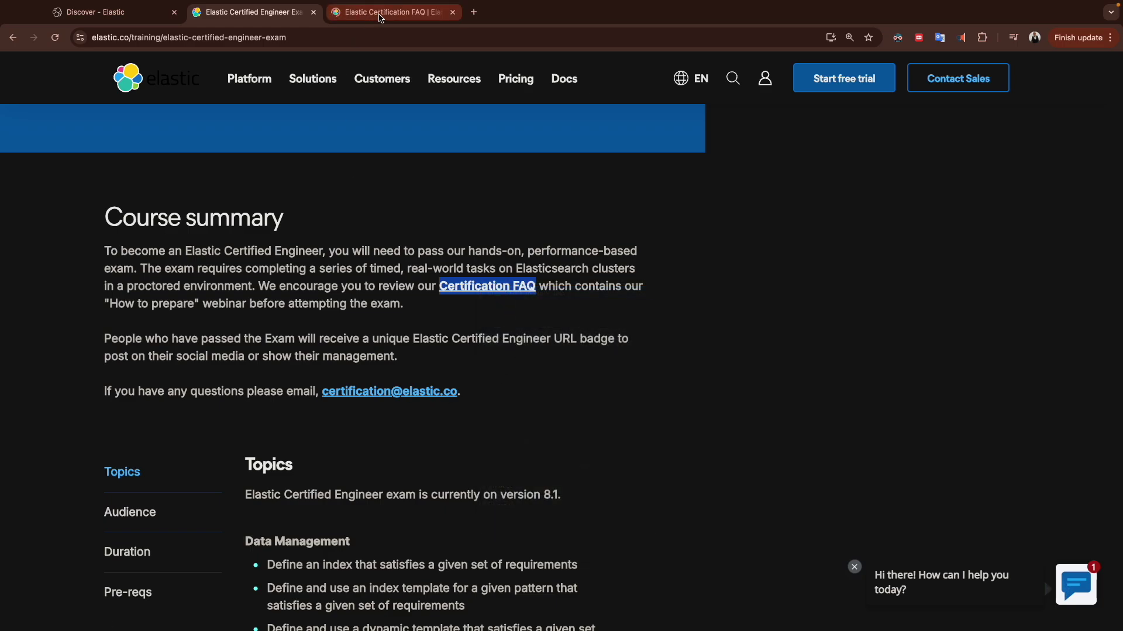
Read through the Certification FAQ page, then return to the Certified Engineer exam page.
left_click(379, 18)
scroll(358, 441, "down", 5)
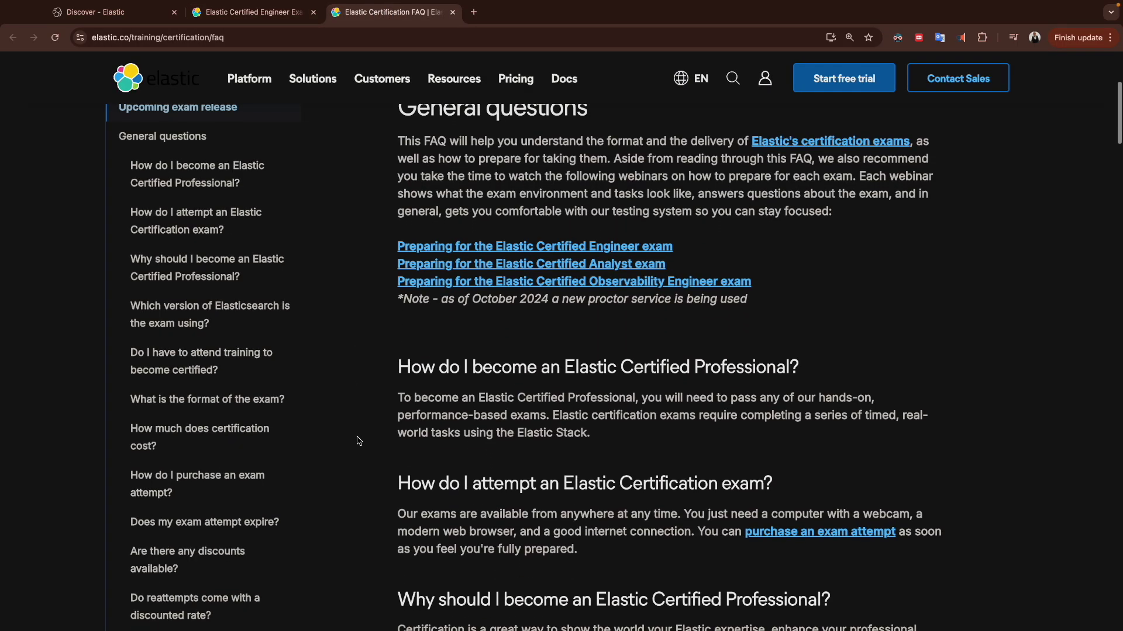
scroll(358, 441, "down", 15)
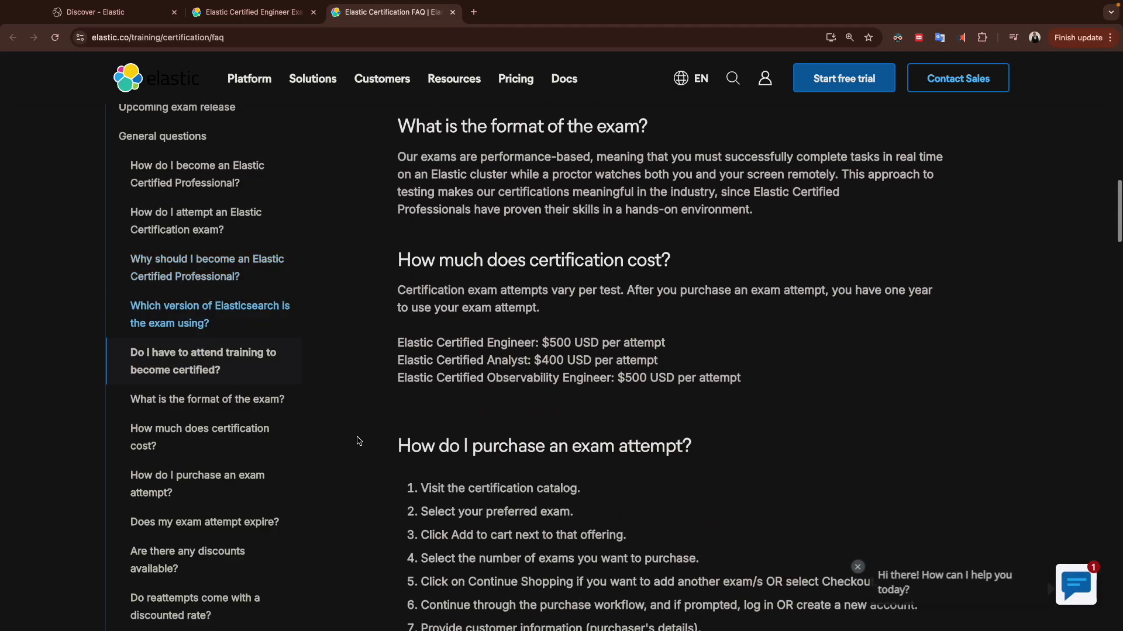
scroll(359, 441, "down", 20)
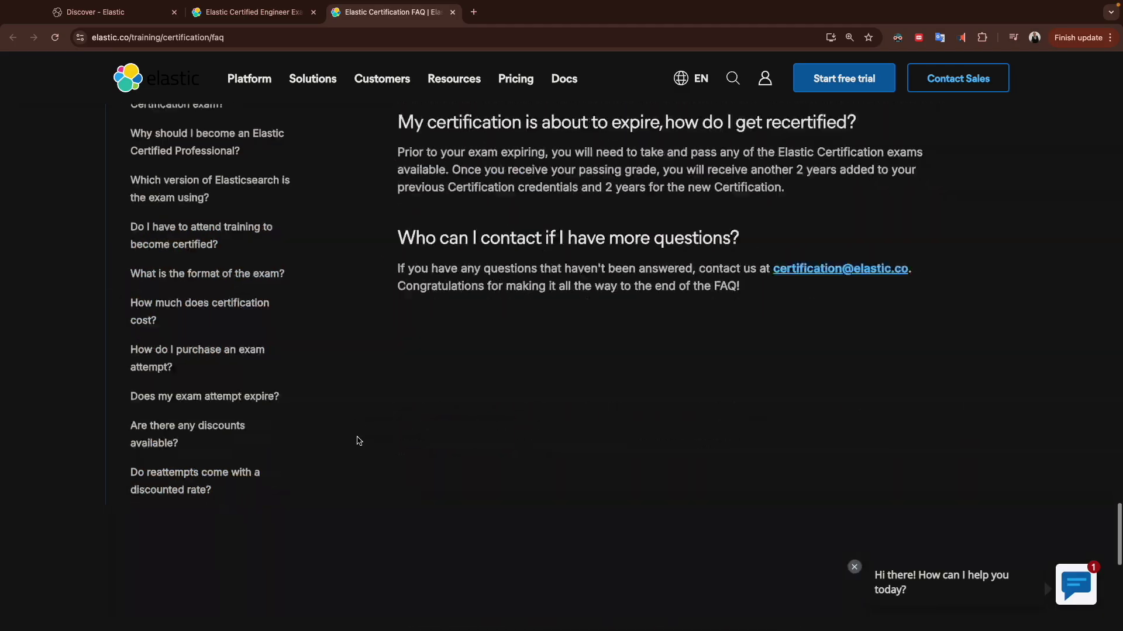
scroll(359, 441, "up", 20)
left_click(252, 12)
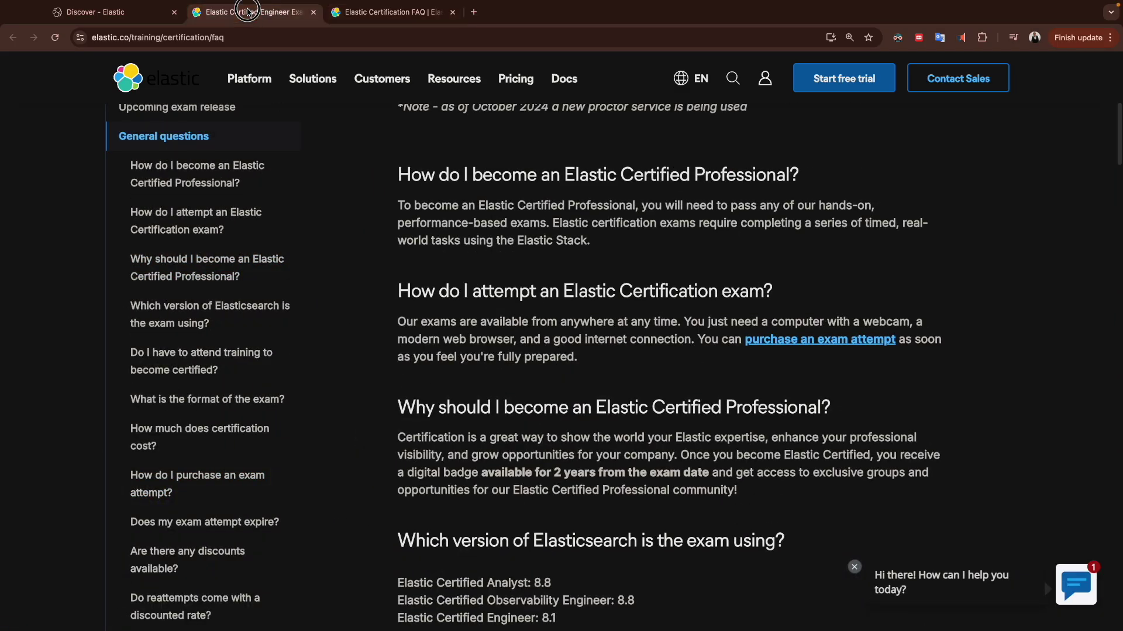
scroll(398, 462, "down", 3)
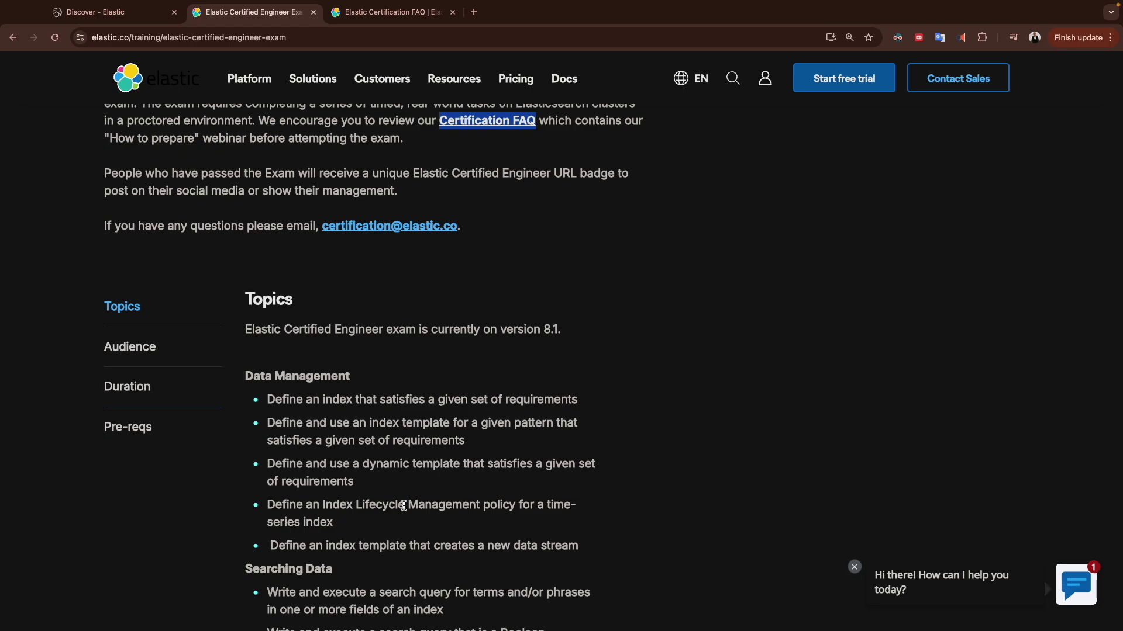
scroll(404, 505, "down", 2)
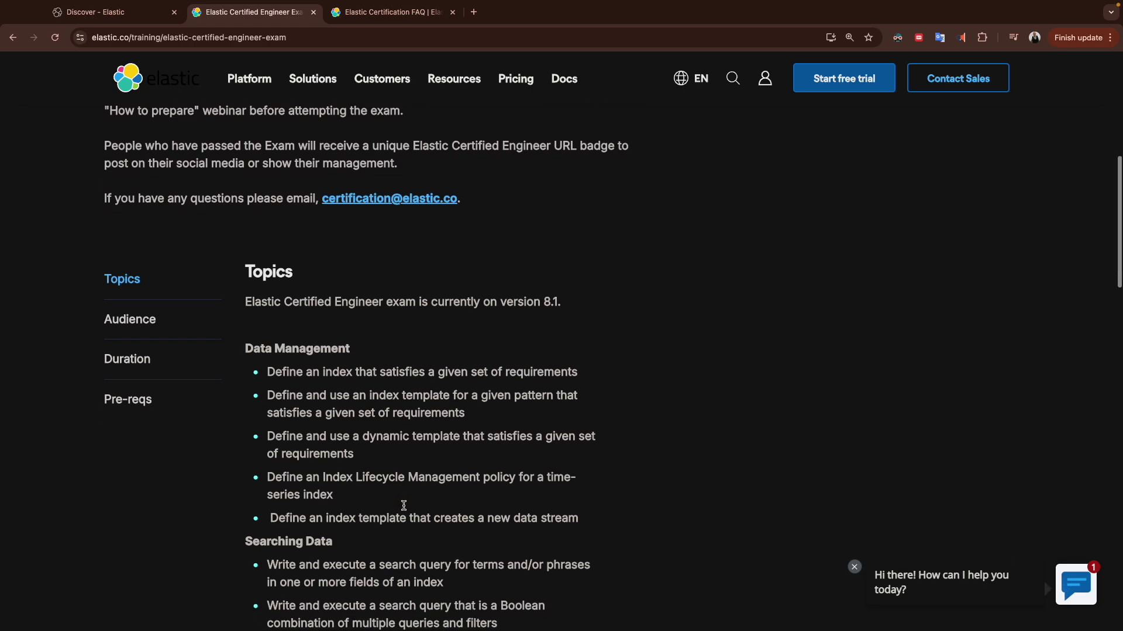
scroll(313, 476, "down", 4)
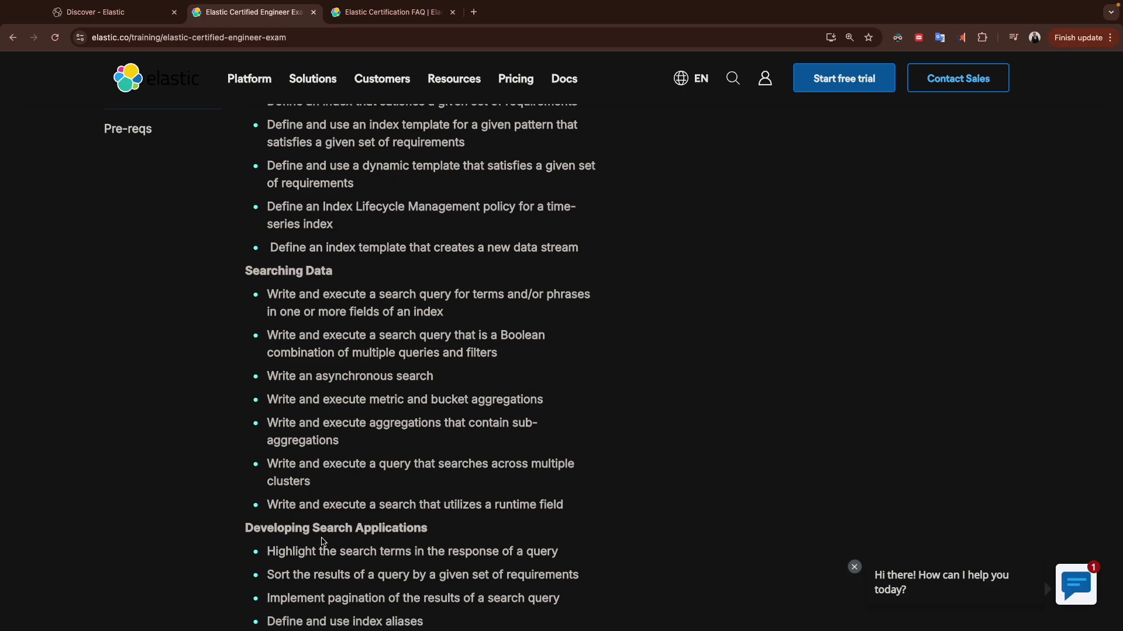
scroll(349, 544, "down", 6)
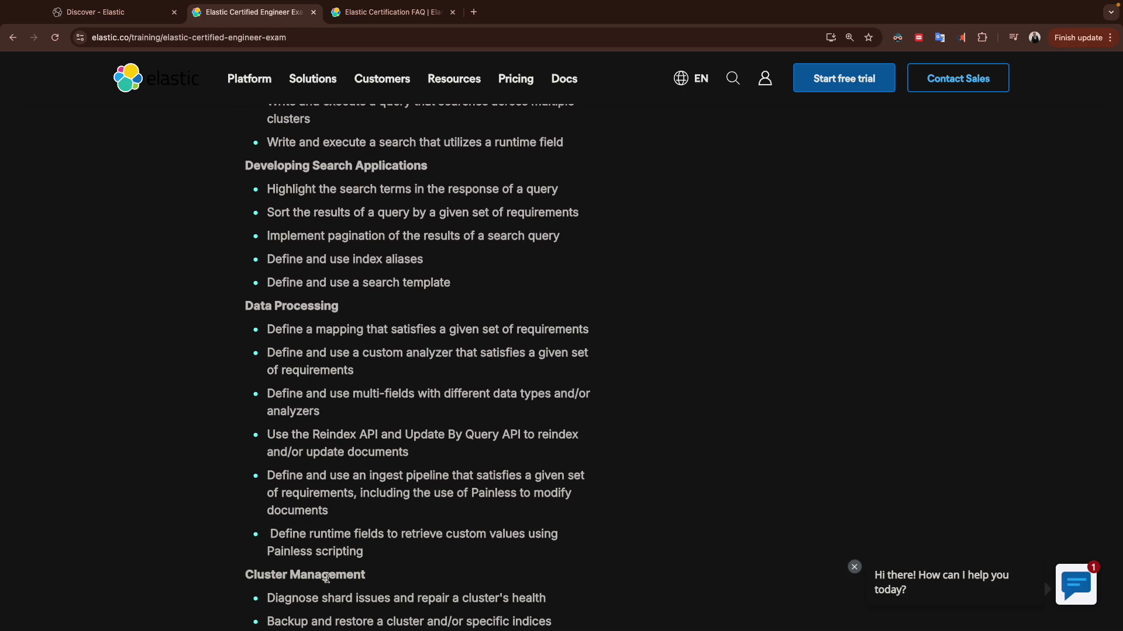
scroll(288, 586, "down", 3)
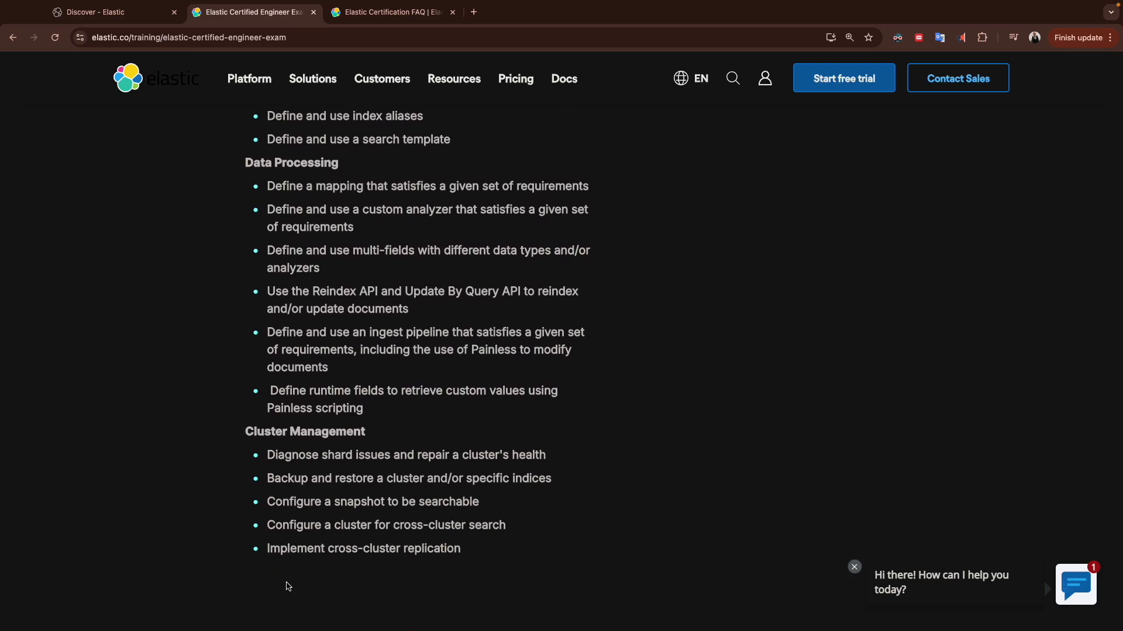
scroll(289, 587, "up", 15)
scroll(279, 576, "down", 1)
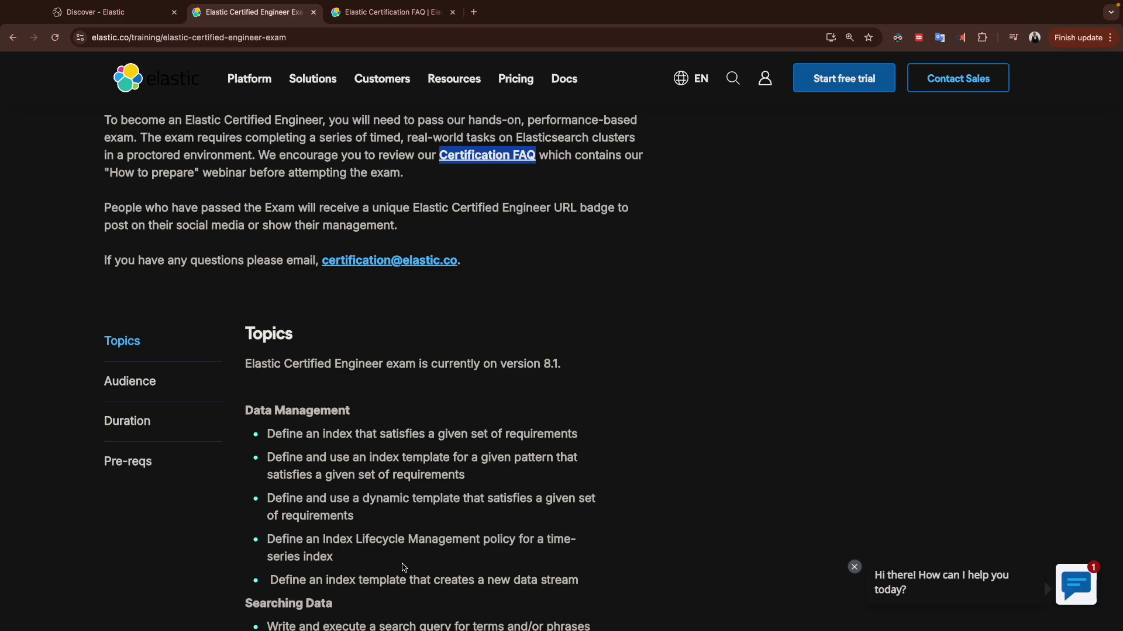
scroll(378, 543, "down", 3)
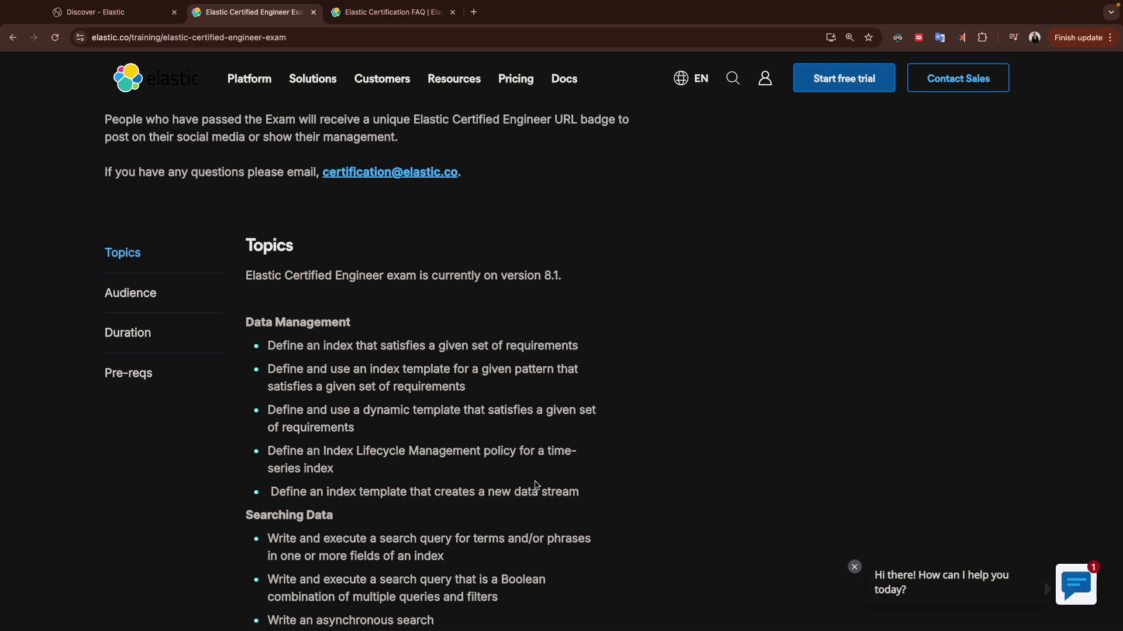
scroll(413, 507, "down", 4)
scroll(412, 506, "down", 2)
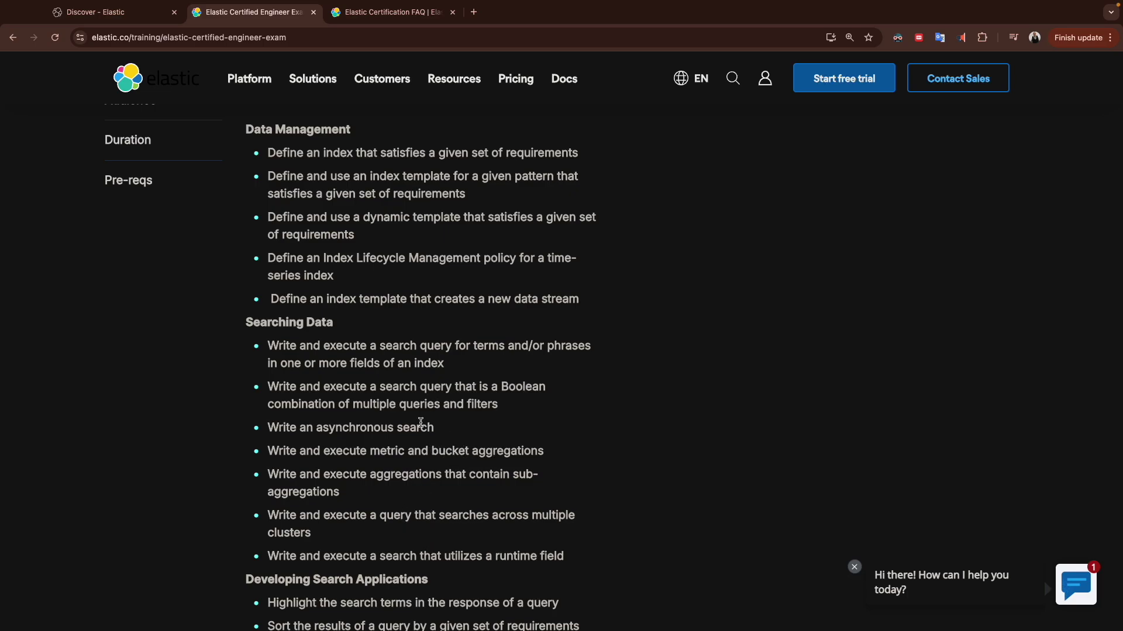
scroll(421, 426, "down", 5)
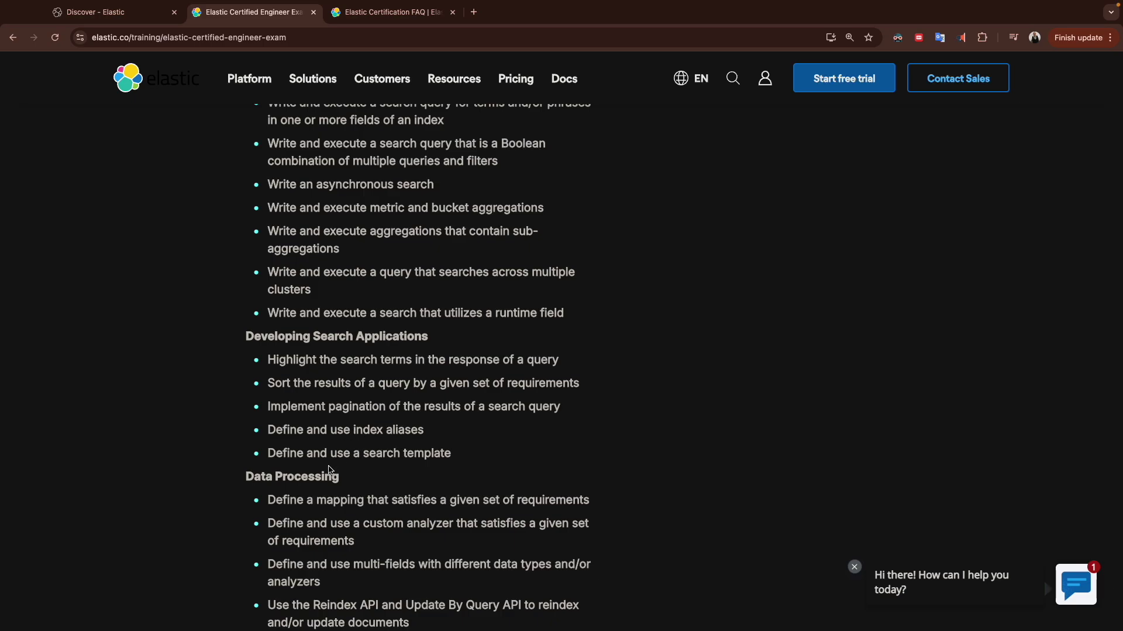
scroll(433, 456, "down", 3)
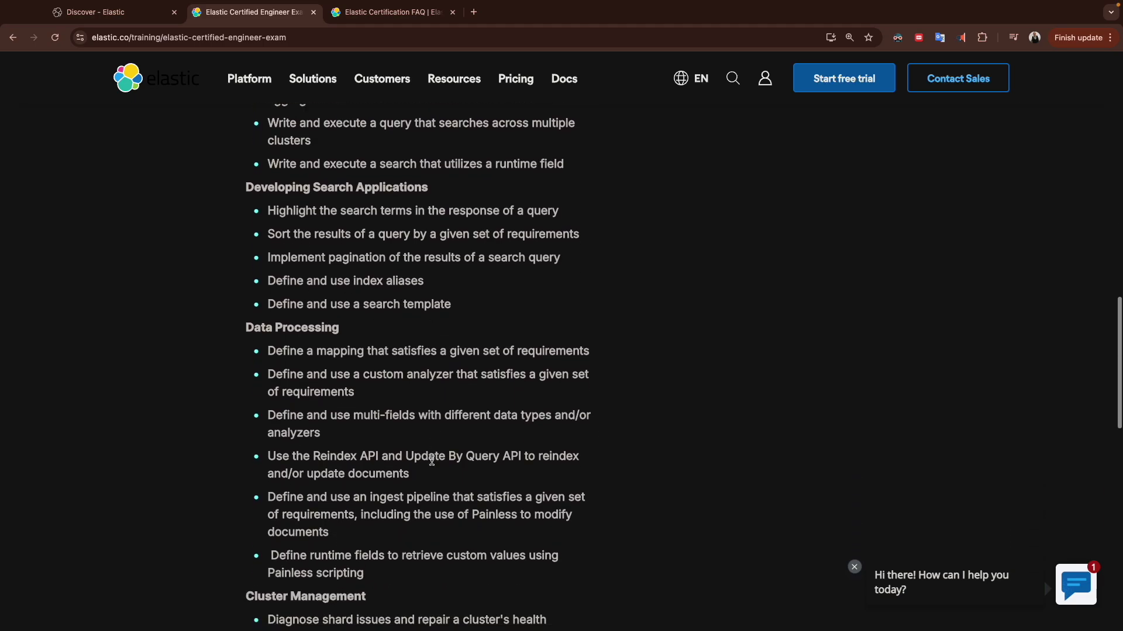
scroll(410, 421, "down", 2)
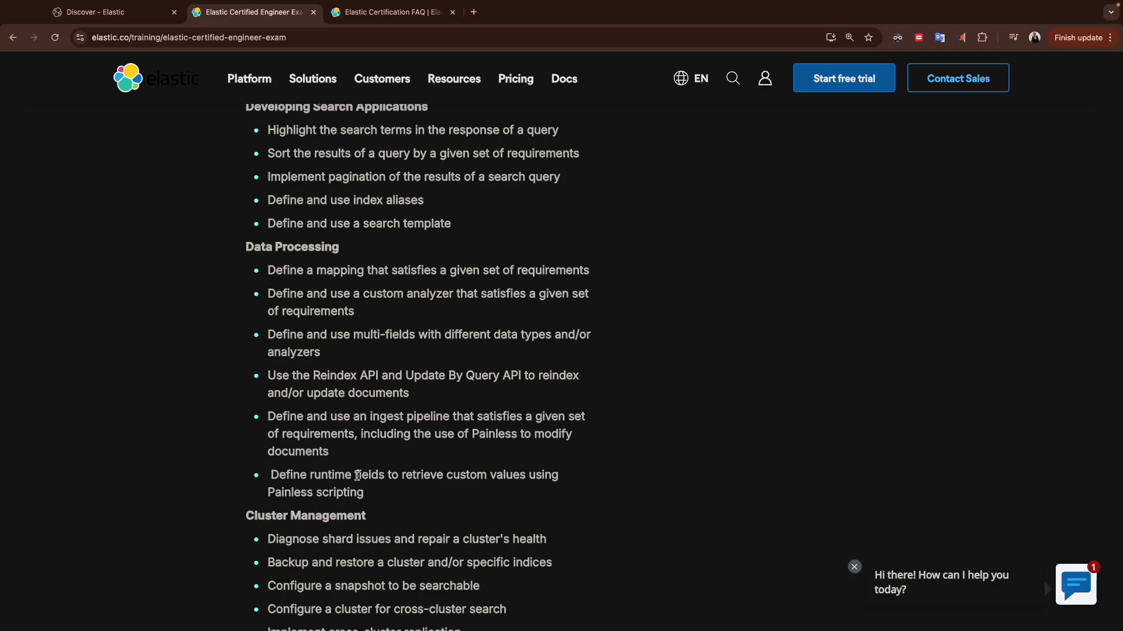
scroll(357, 475, "down", 2)
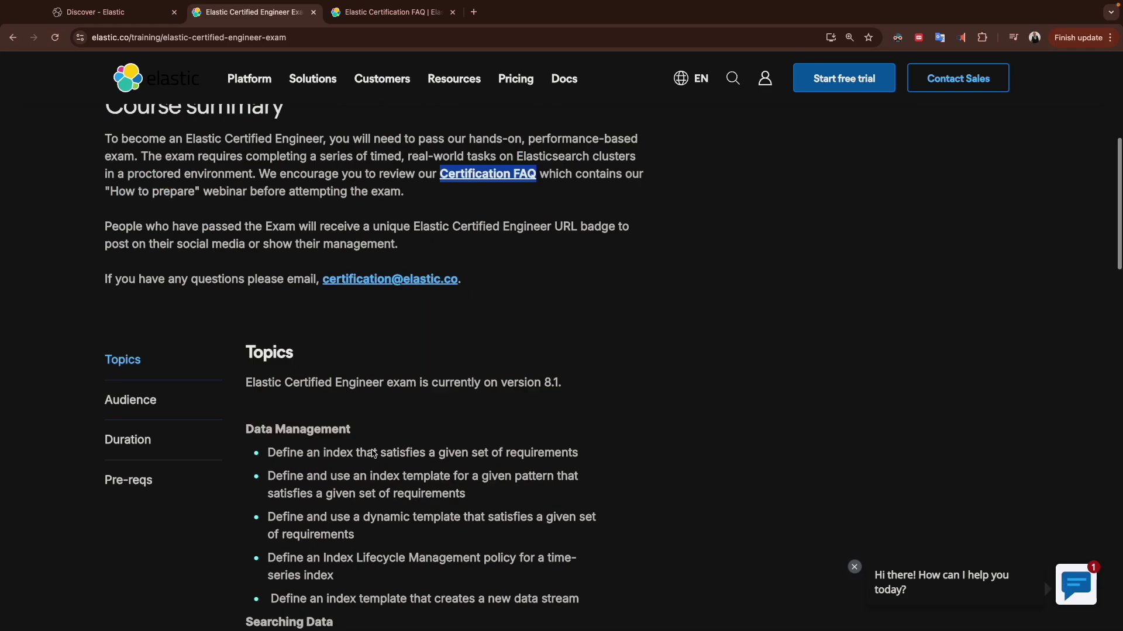
scroll(373, 454, "up", 8)
scroll(371, 451, "down", 5)
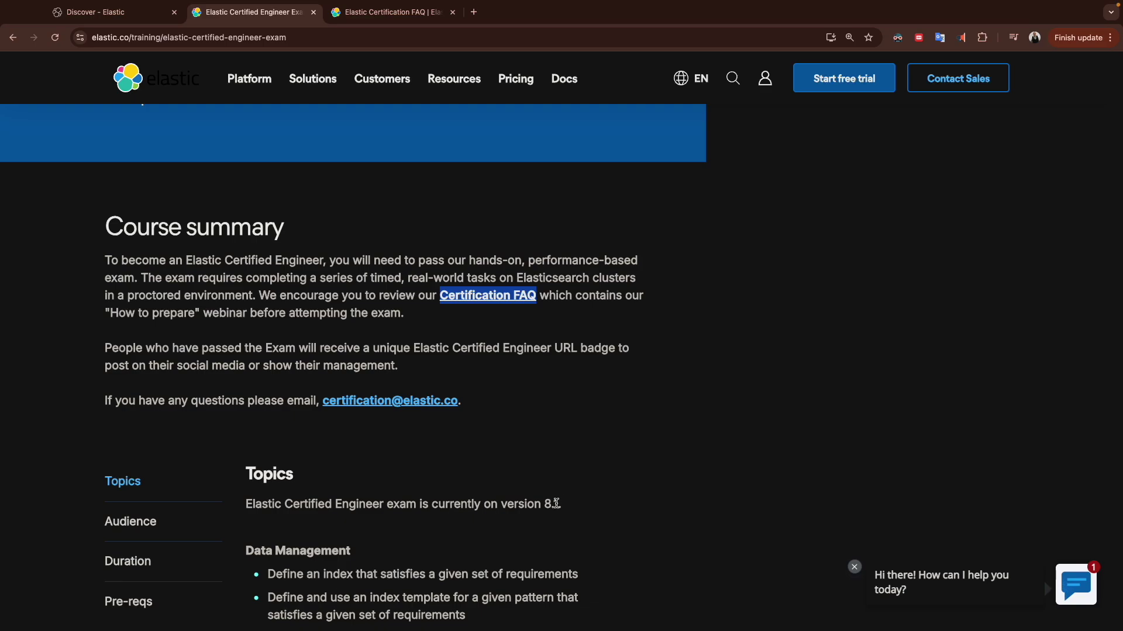
mouse_move(803, 8)
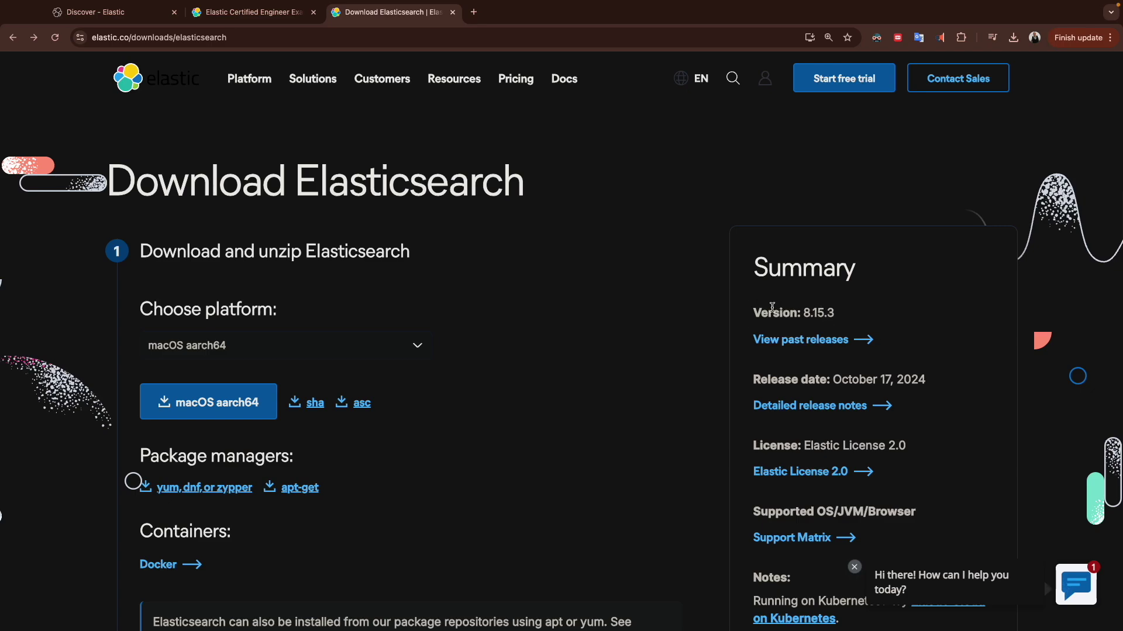
Filter past Elasticsearch releases to version 8.1.3 and open its download page.
left_click(821, 338)
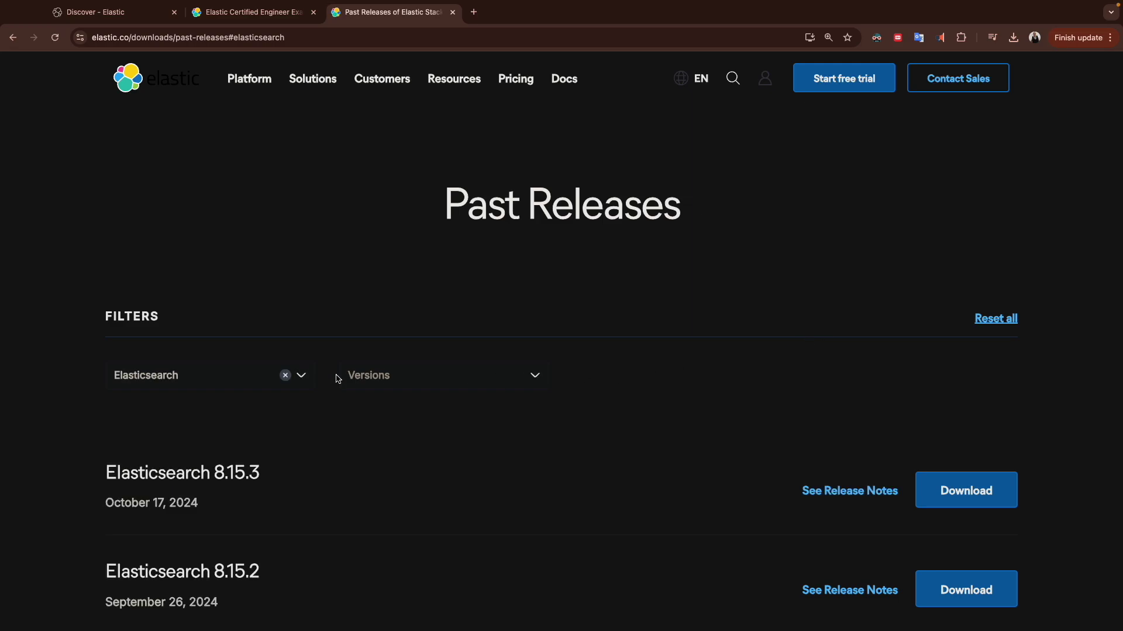
left_click(406, 377)
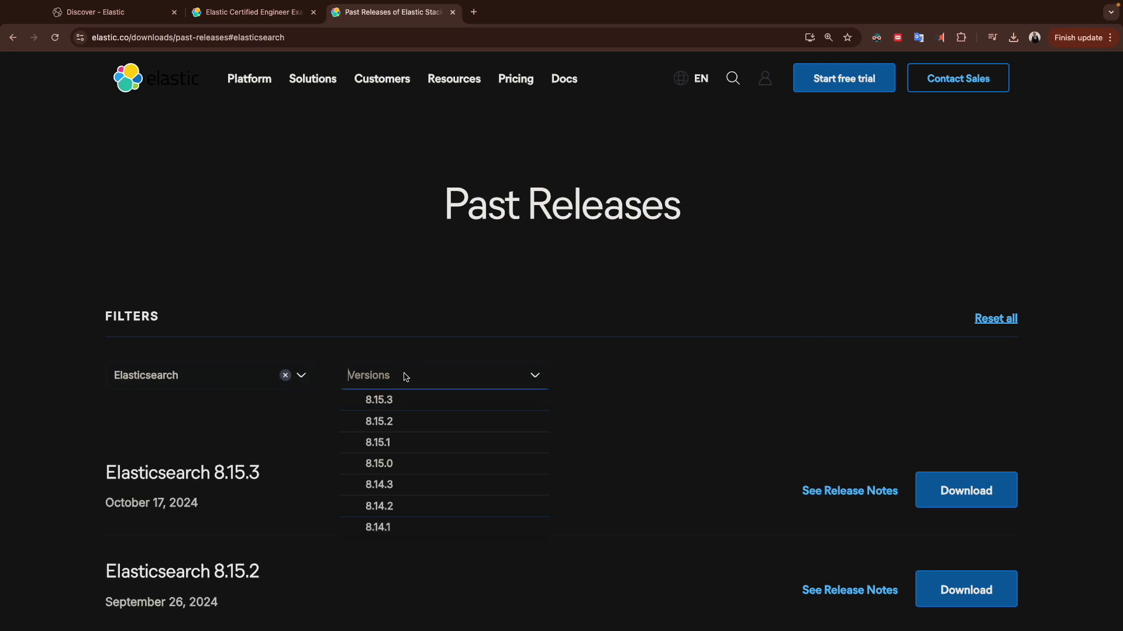
type("8.1.")
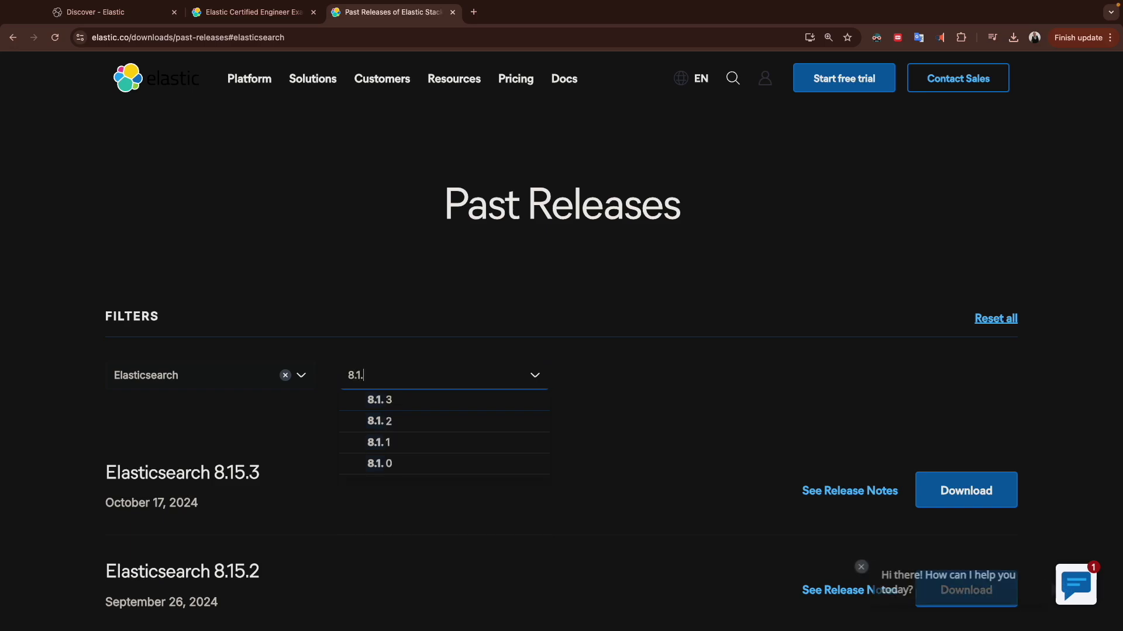
left_click(398, 400)
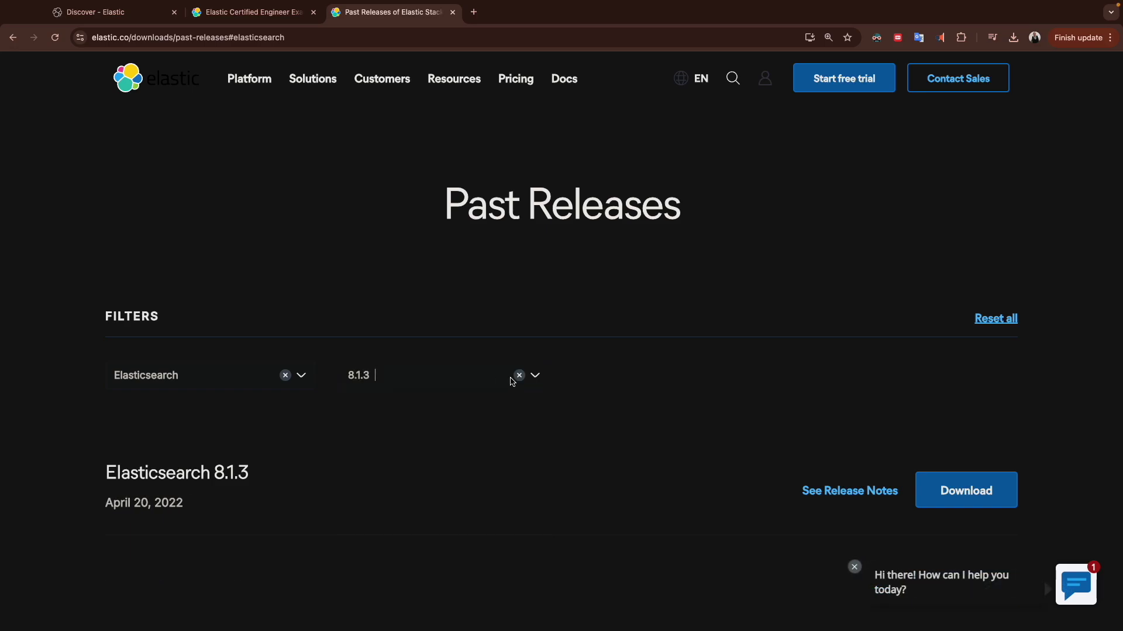
left_click(959, 485)
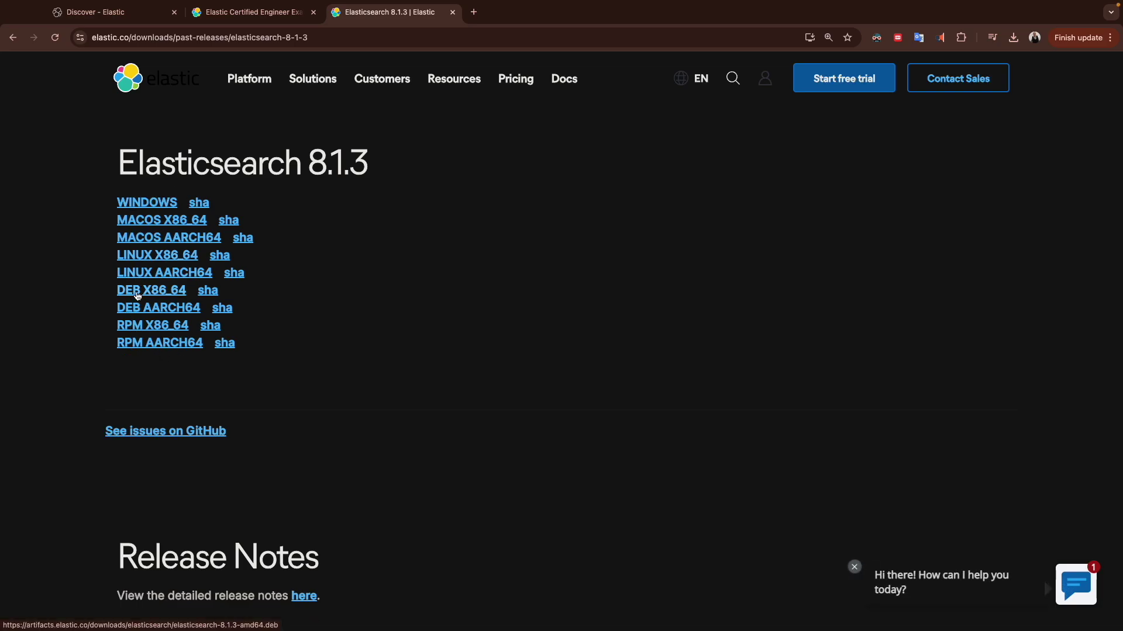
scroll(140, 310, "left", 5)
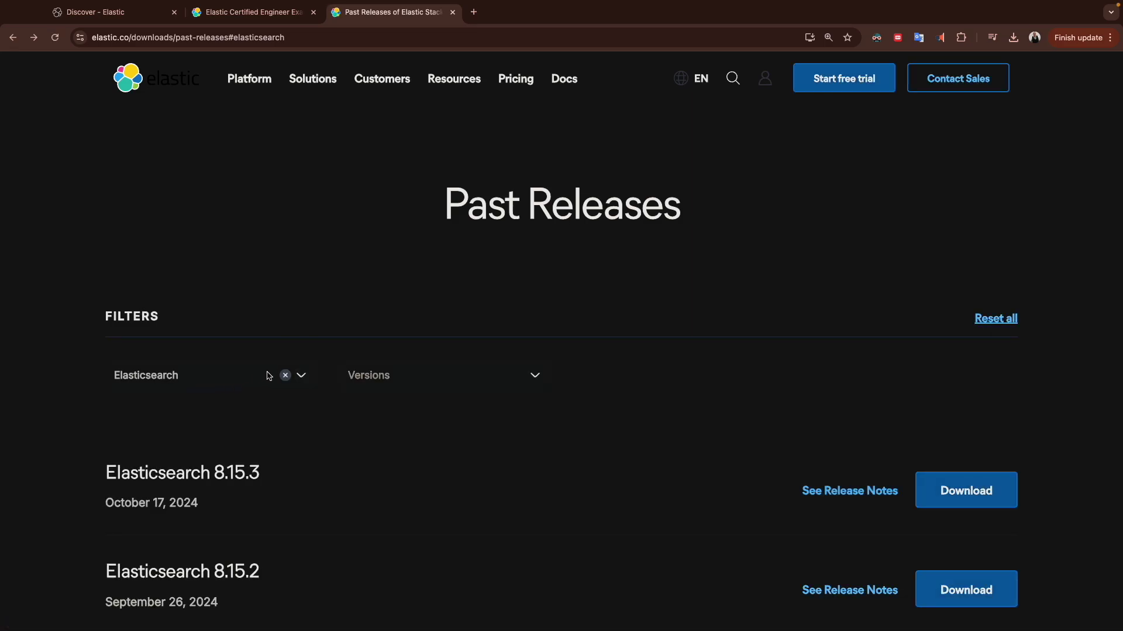
Switch the release filter to Kibana version 8.1.3 and open its download page.
left_click(285, 375)
type("kibana")
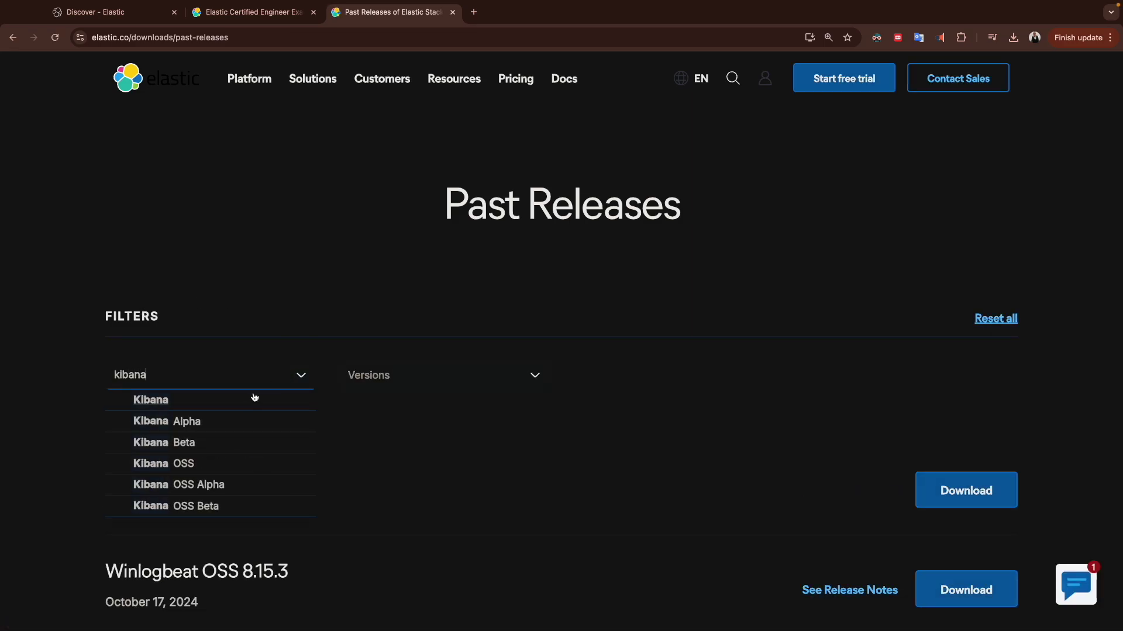
left_click(258, 398)
left_click(418, 380)
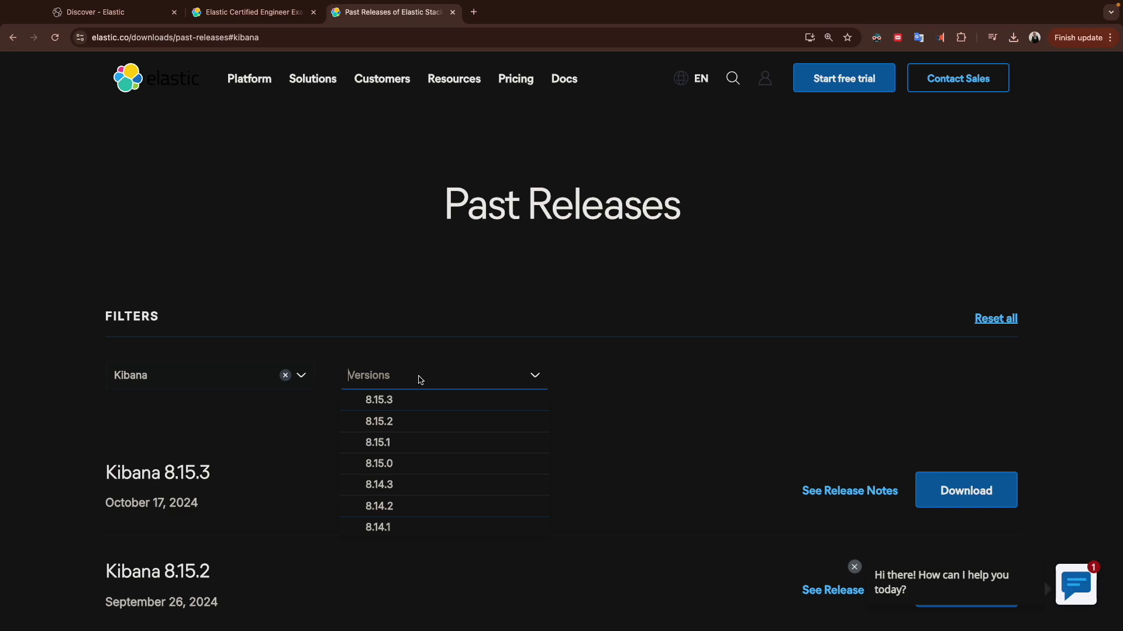
type("8.1.")
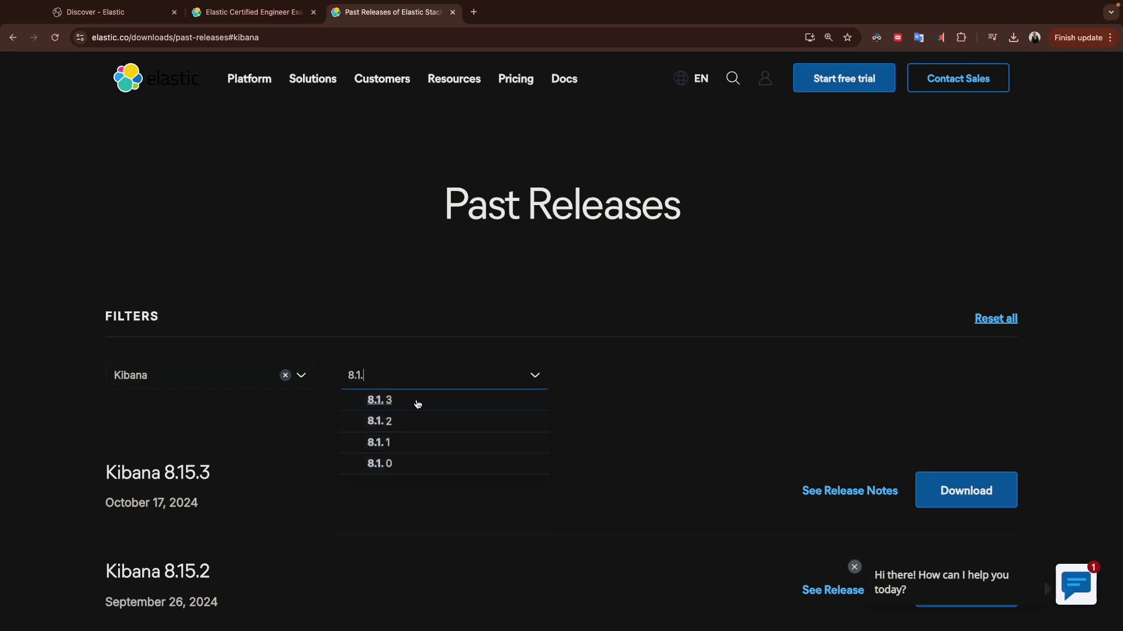
left_click(417, 402)
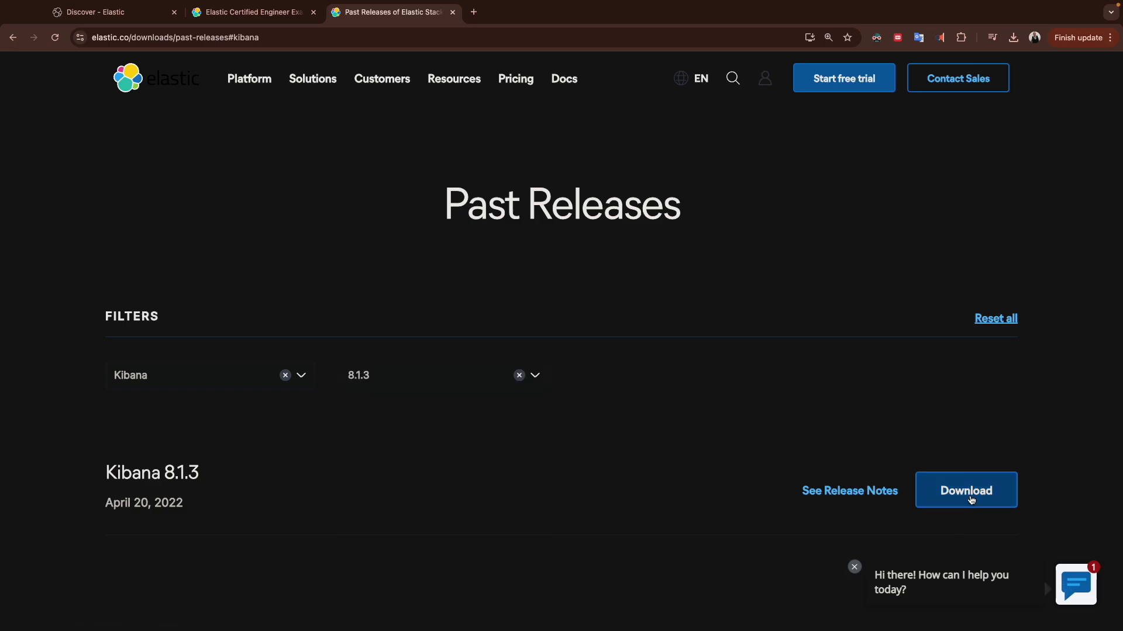
left_click(967, 492)
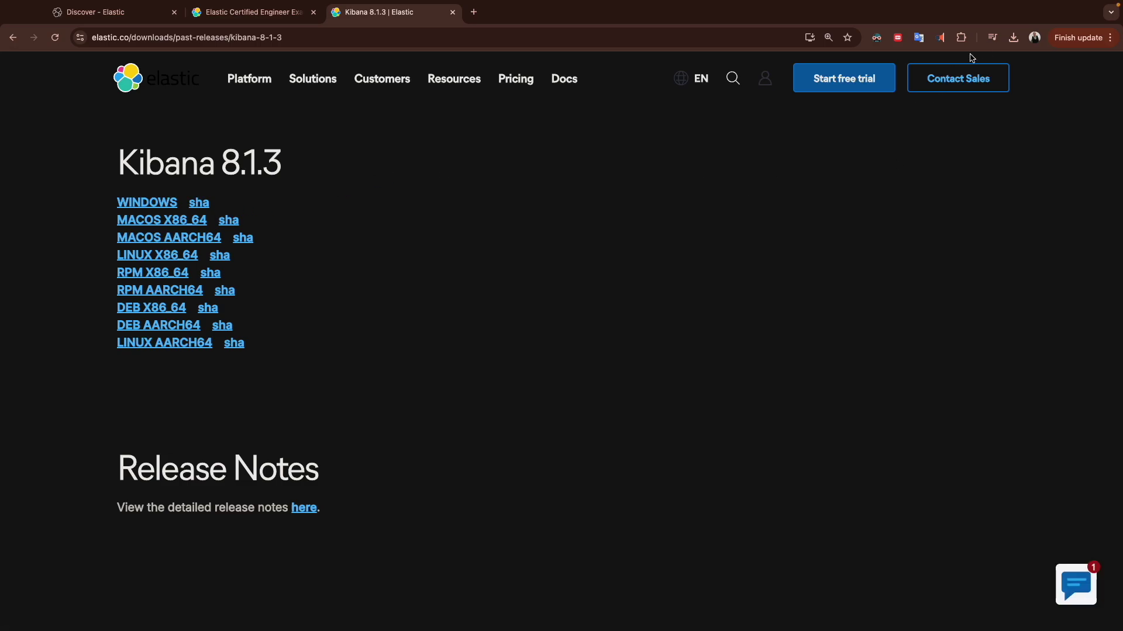
Show the downloaded file in its folder from the recent downloads, then move to the terminal.
left_click(1012, 38)
left_click(982, 89)
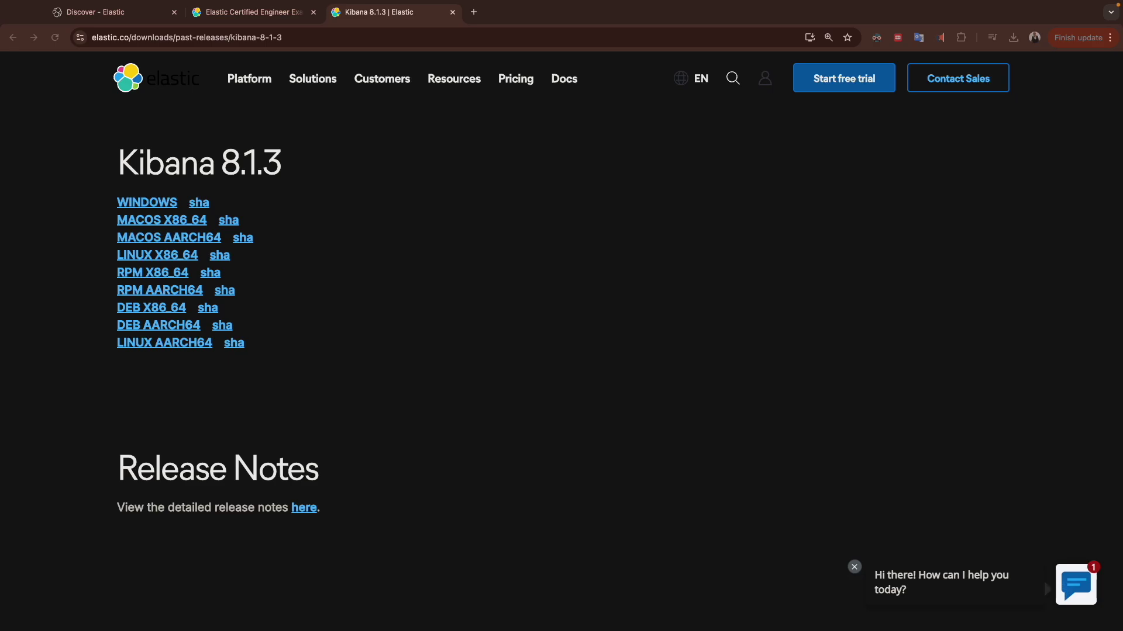
key("super+Tab")
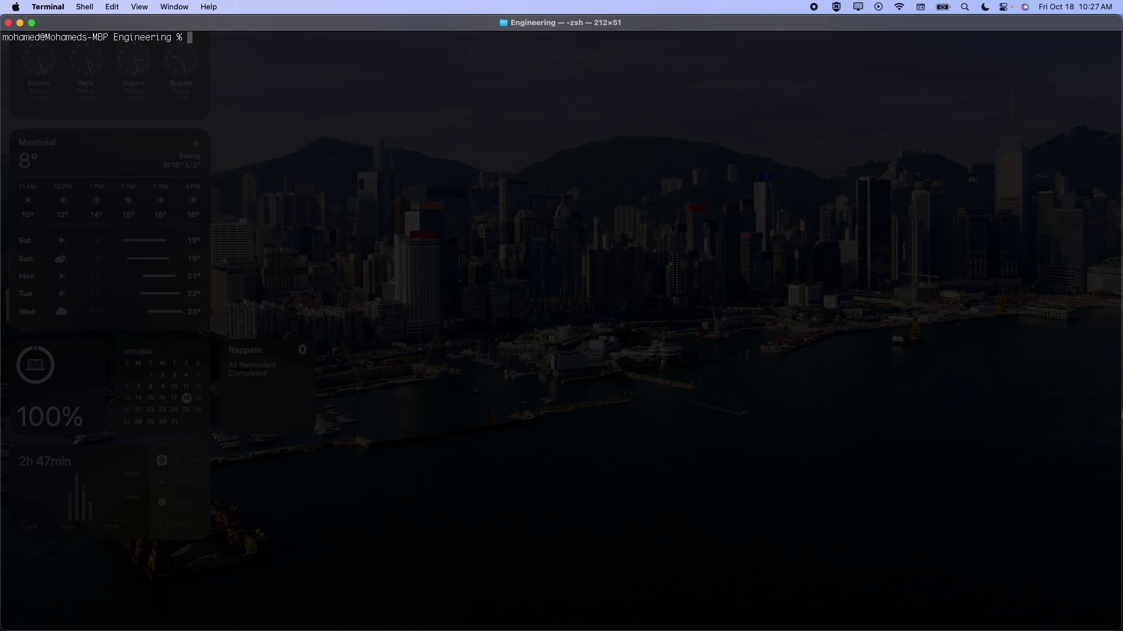
Go into elasticsearch-8.1.3 in one tab and kibana-8.1.3 in a second tab.
left_click(438, 128)
type("cd E")
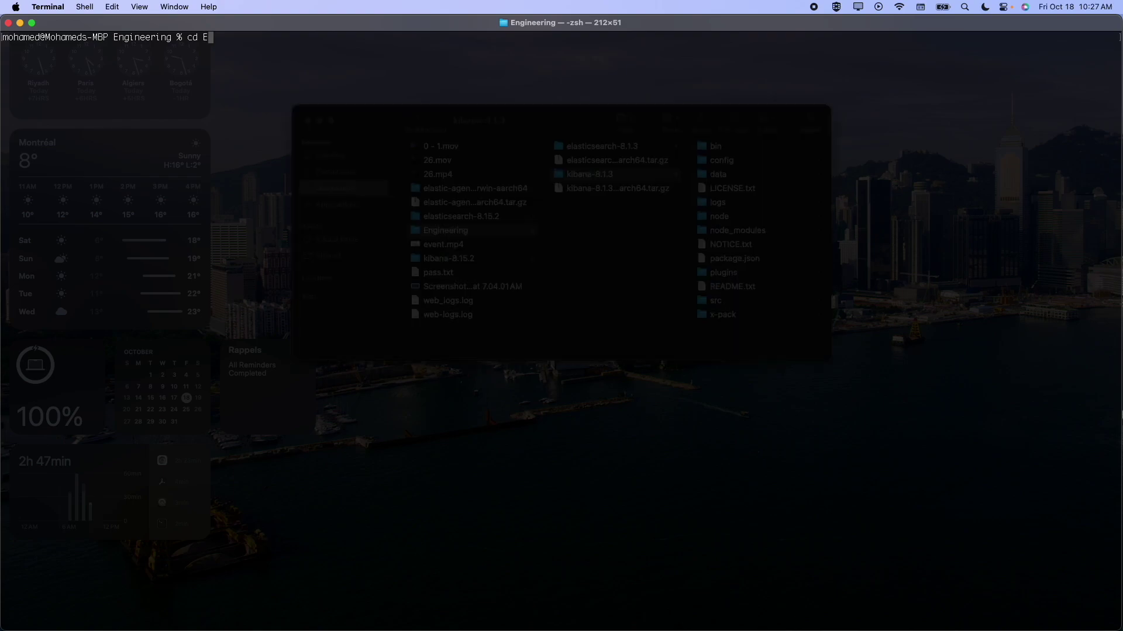
type("l")
key("Tab")
key("Return")
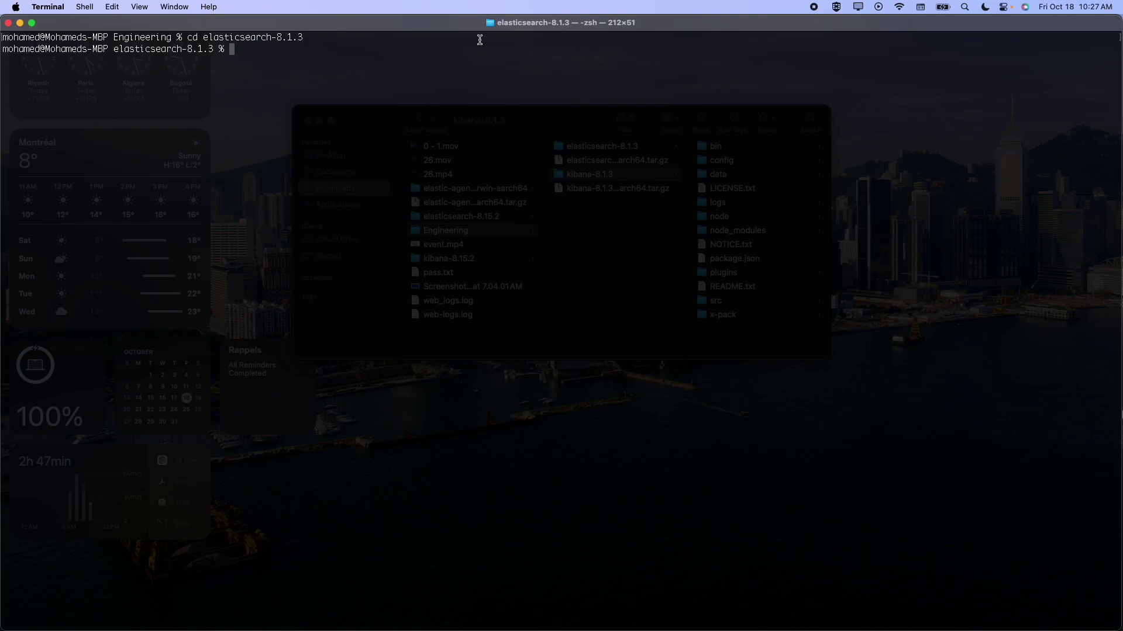
key("super+t")
type("cd ")
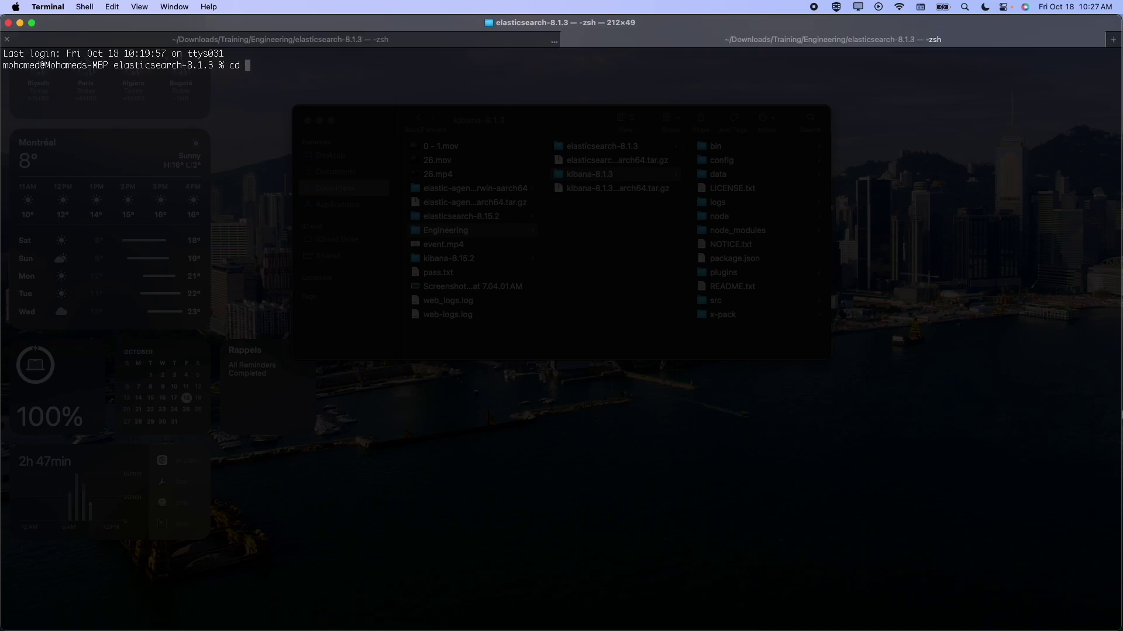
type("..")
key("Return")
type("cd kib")
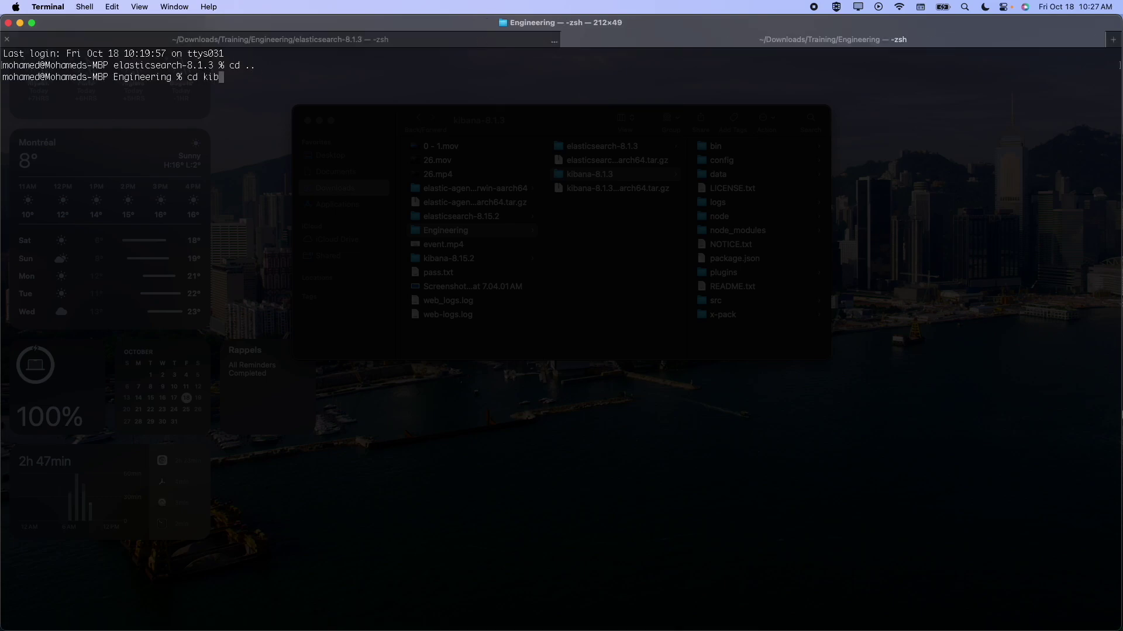
key("Tab")
key("Return")
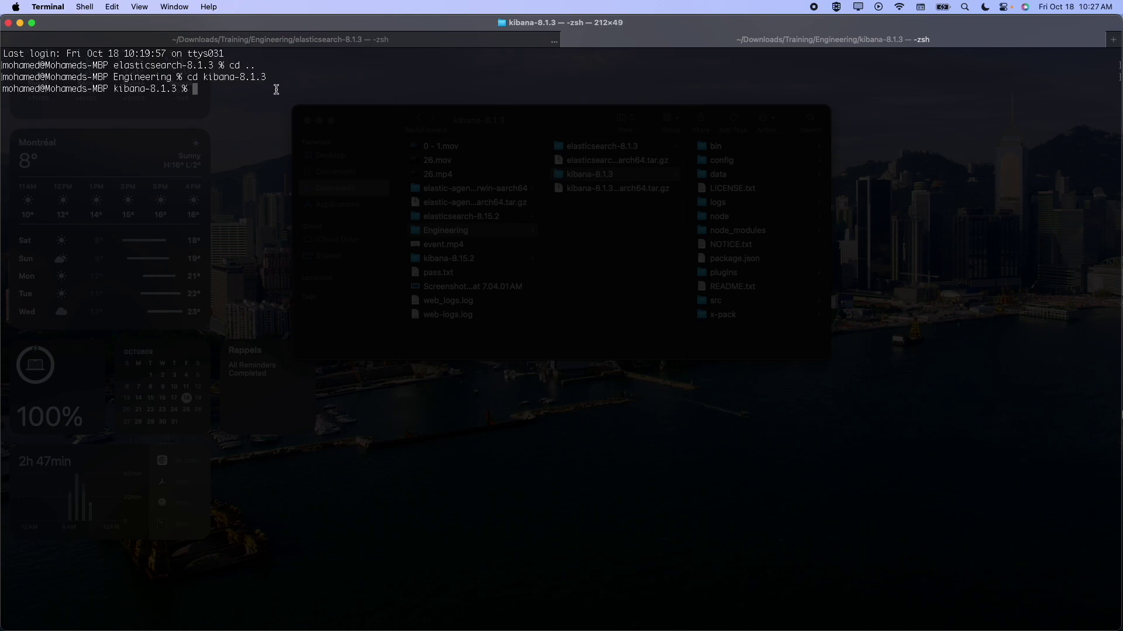
Run ./bin/elasticsearch in the first tab and ./bin/kibana in the second.
left_click(367, 38)
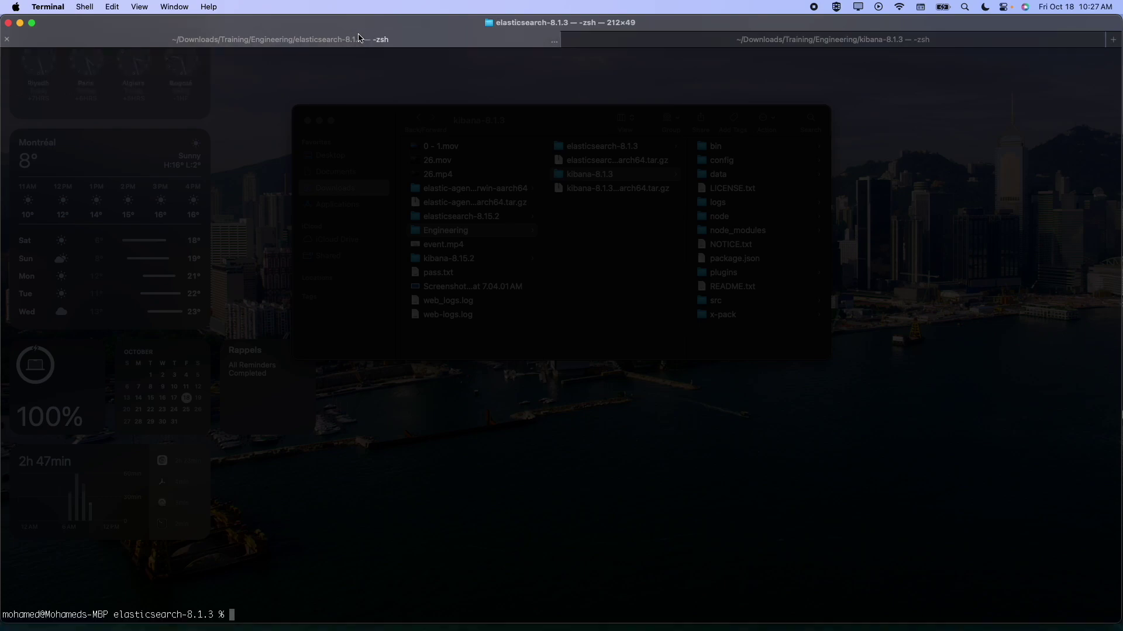
key("Return")
type("clear")
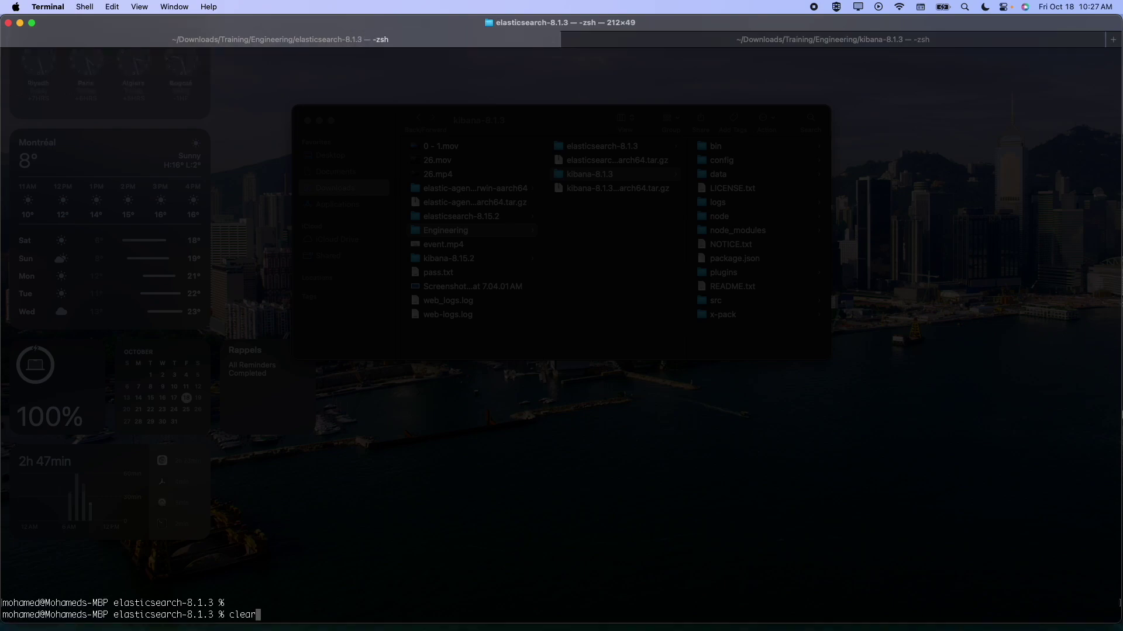
key("Return")
type("./bin/elasticsearch")
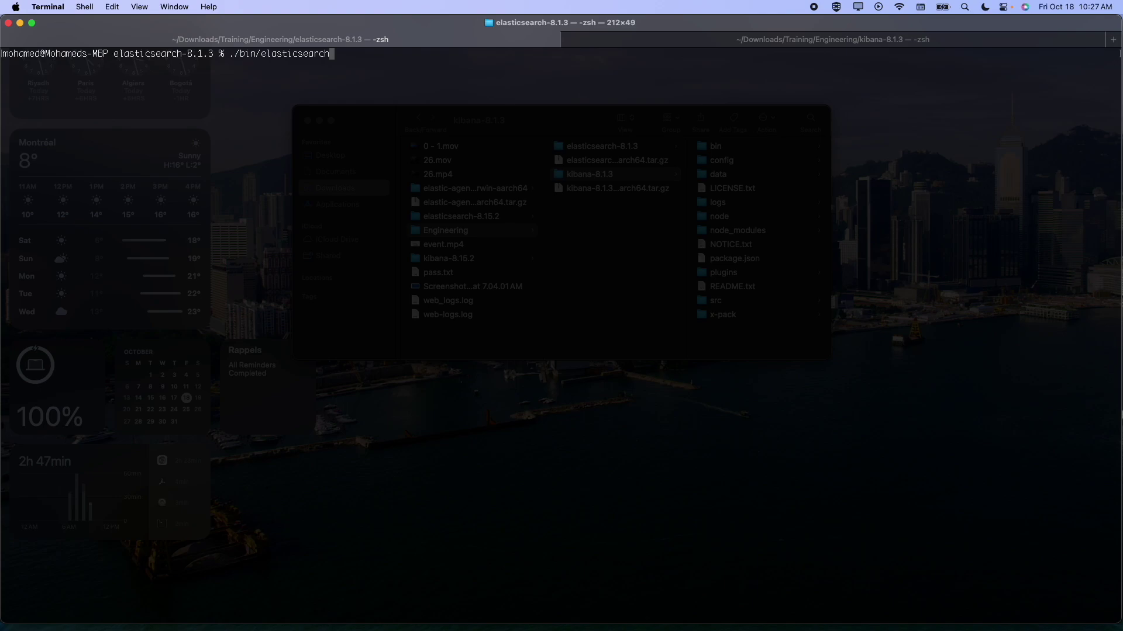
key("Return")
left_click(635, 41)
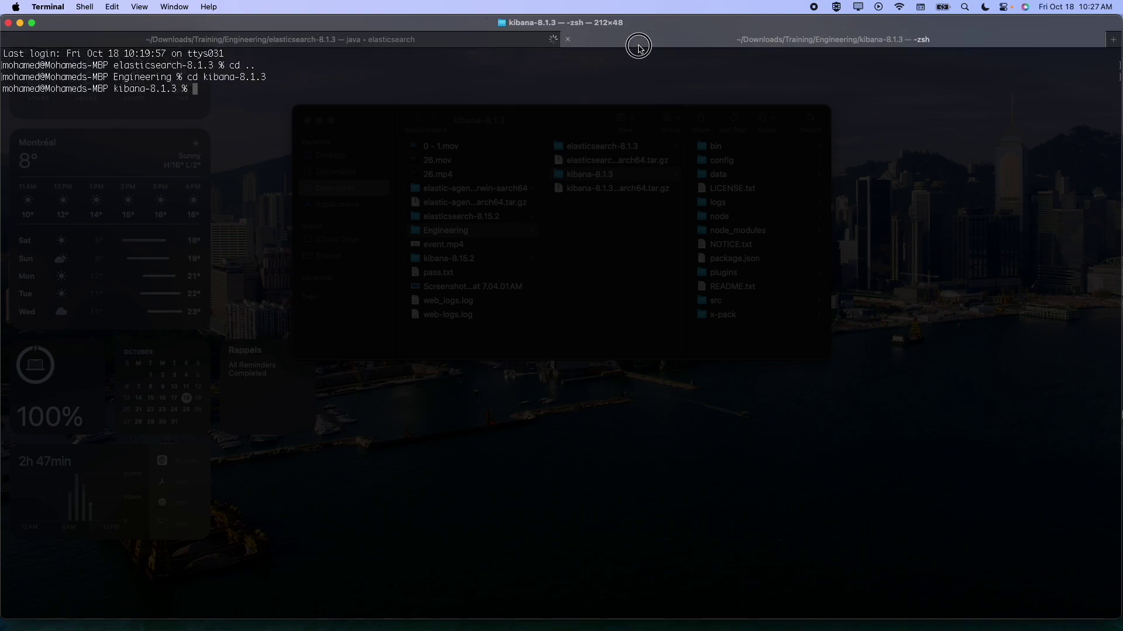
type("./bin/")
type("kibana")
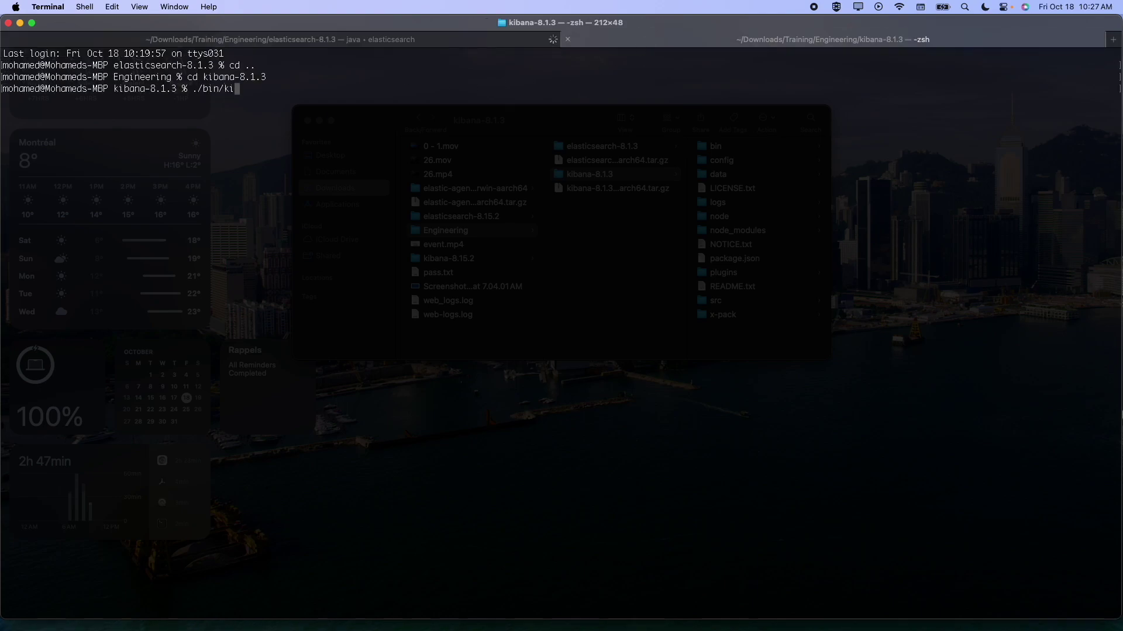
key("Return")
left_click(505, 46)
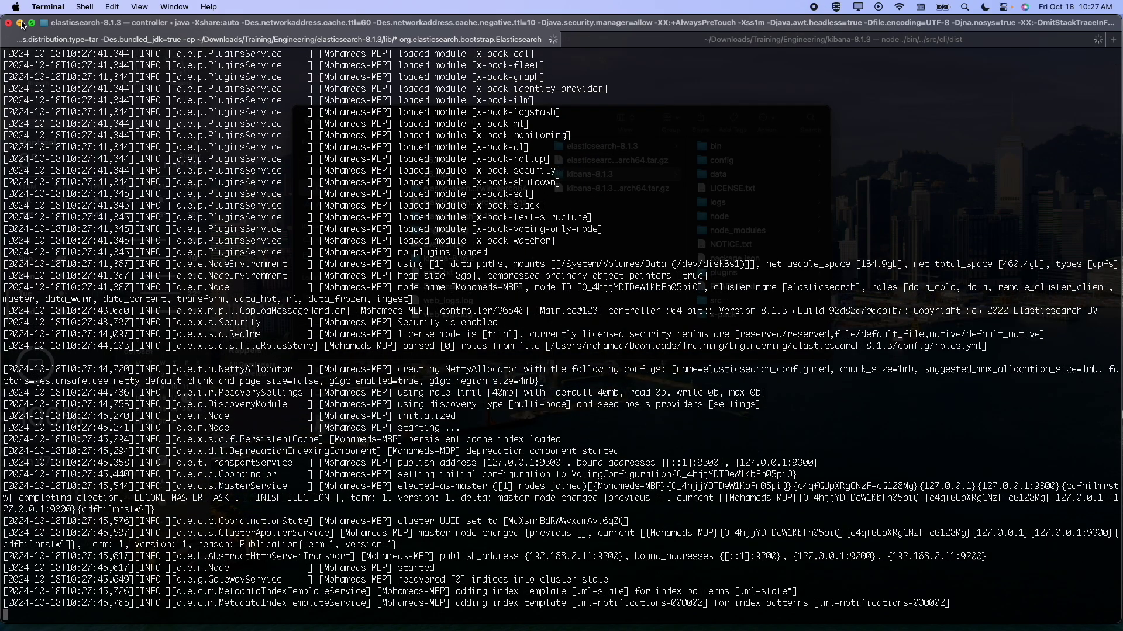
Minimize the Finder window and scroll the Elasticsearch tab to the security auto-configuration banner.
key("ctrl+Up")
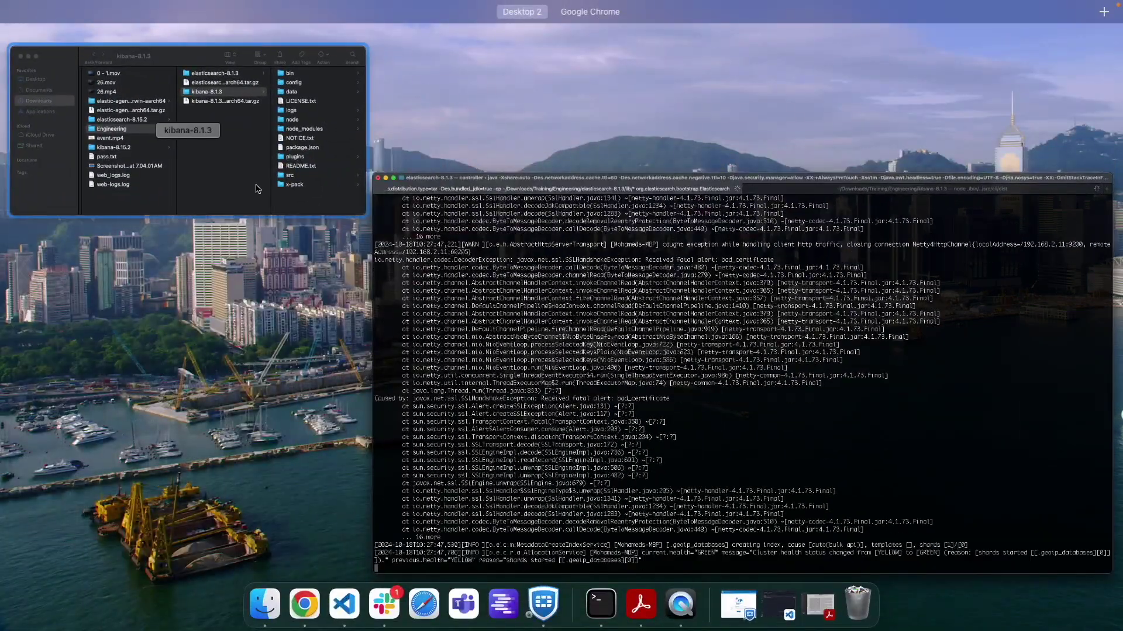
left_click(323, 129)
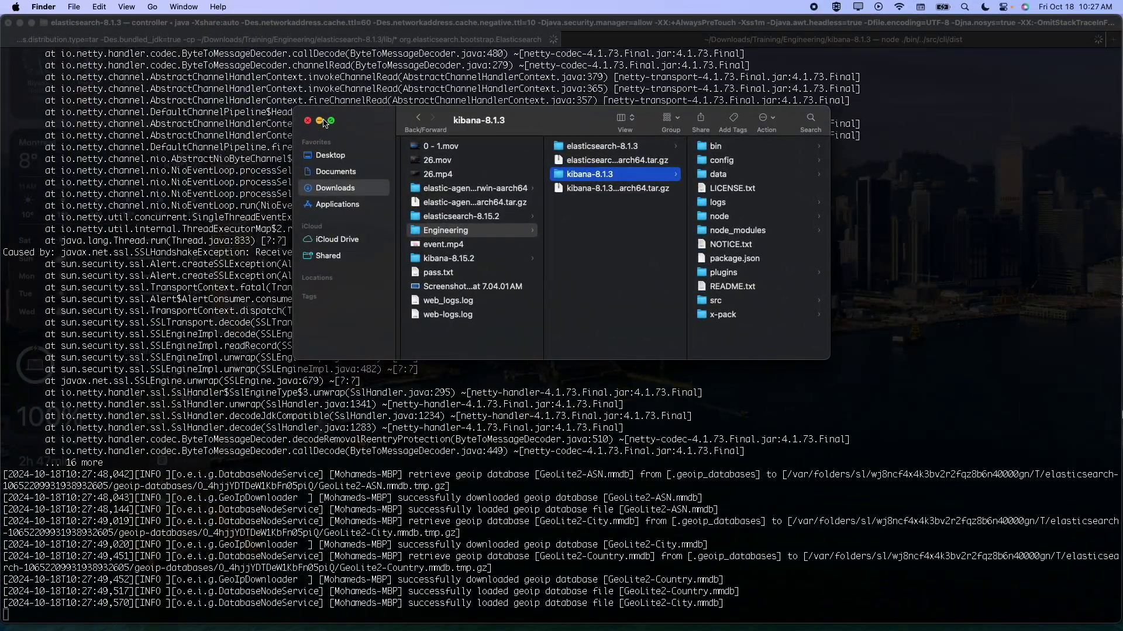
left_click(321, 121)
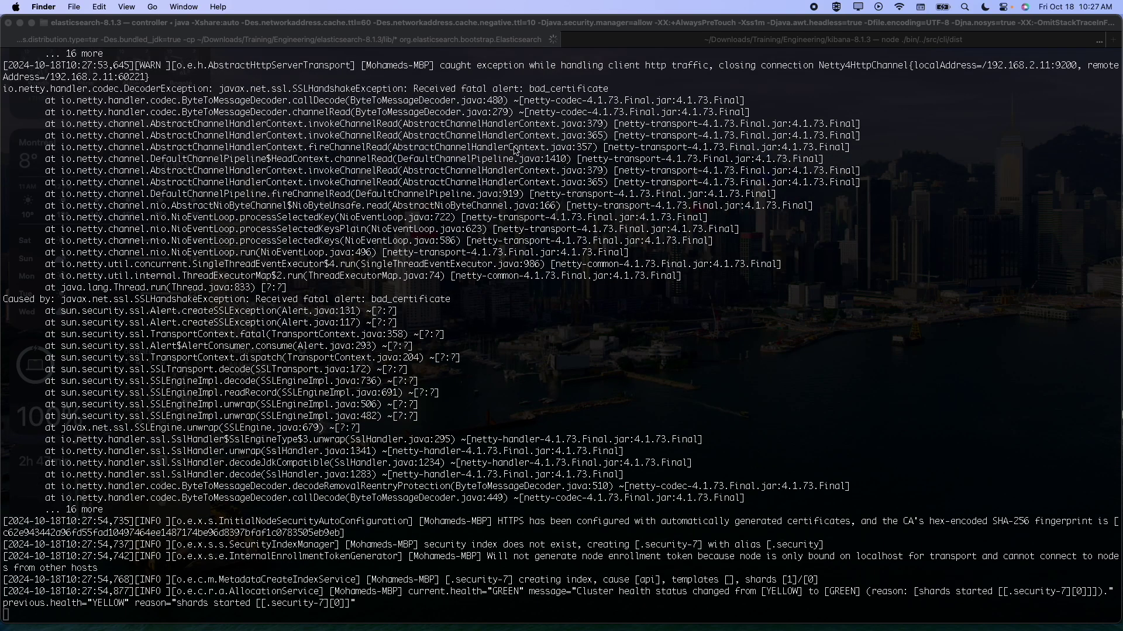
scroll(396, 305, "up", 10)
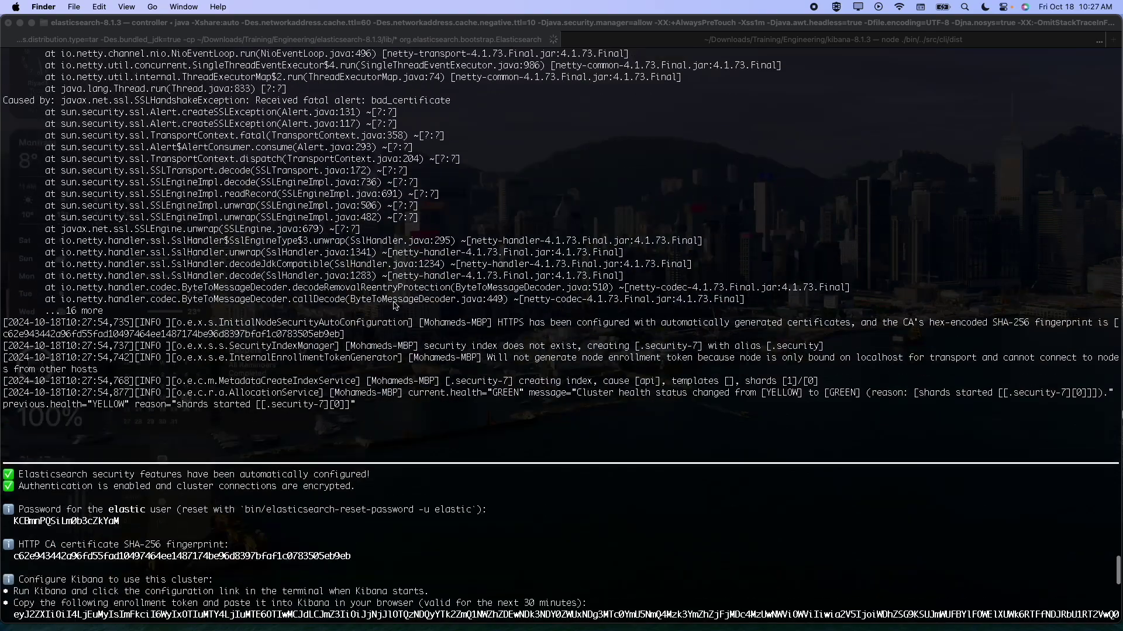
scroll(395, 305, "down", 10)
scroll(396, 305, "up", 2)
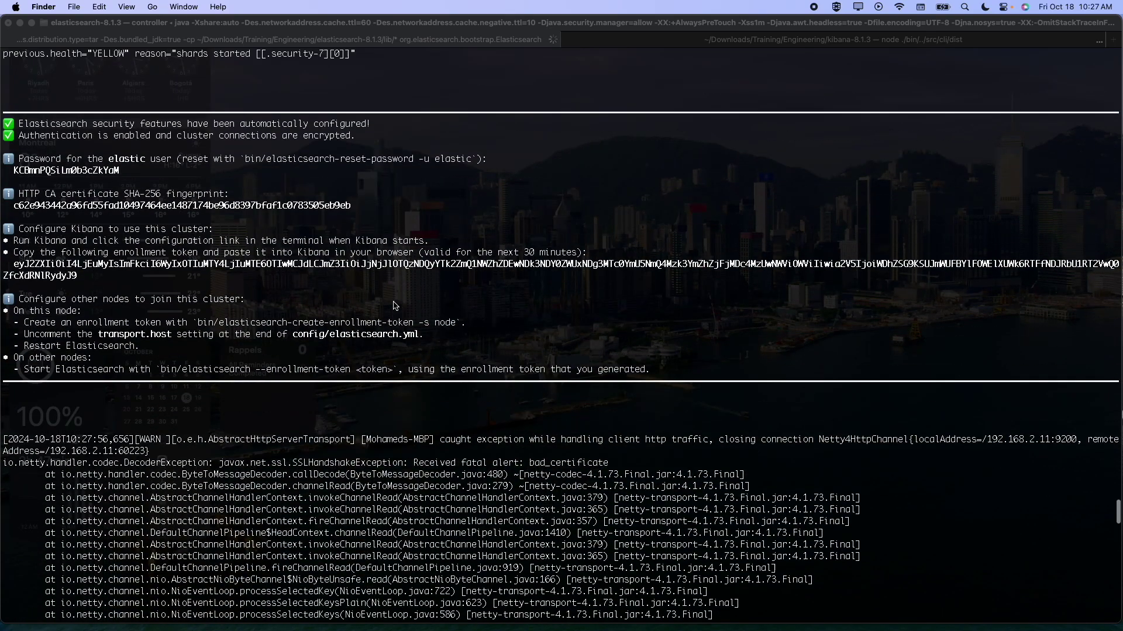
Select and copy the Elasticsearch security setup banner.
left_click(5, 123)
left_click_drag(4, 121, 670, 366)
key("super+c")
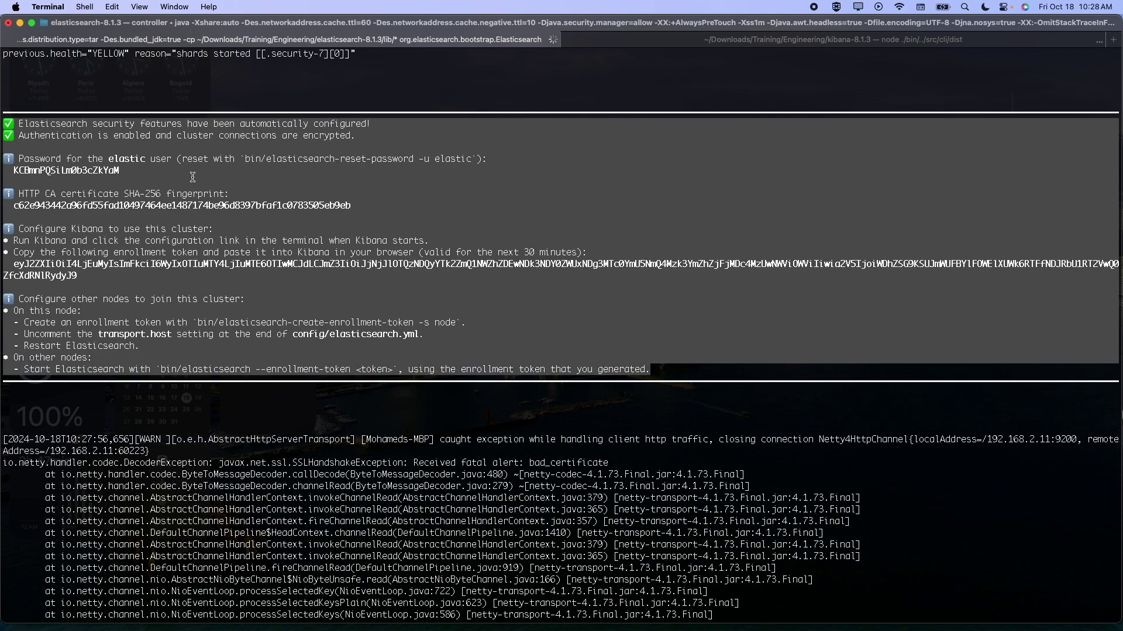
left_click(276, 178)
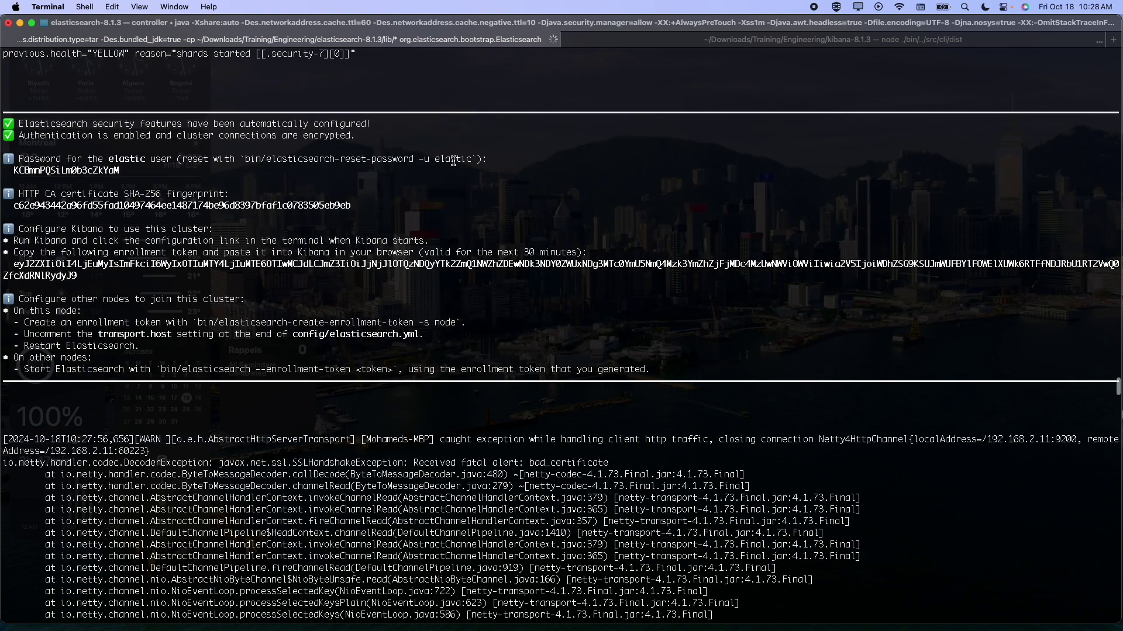
Select in turn the elastic password, CA certificate fingerprint and Kibana enrollment token.
triple_click(66, 167)
left_click(66, 180)
left_click(15, 206)
left_click_drag(15, 205, 358, 207)
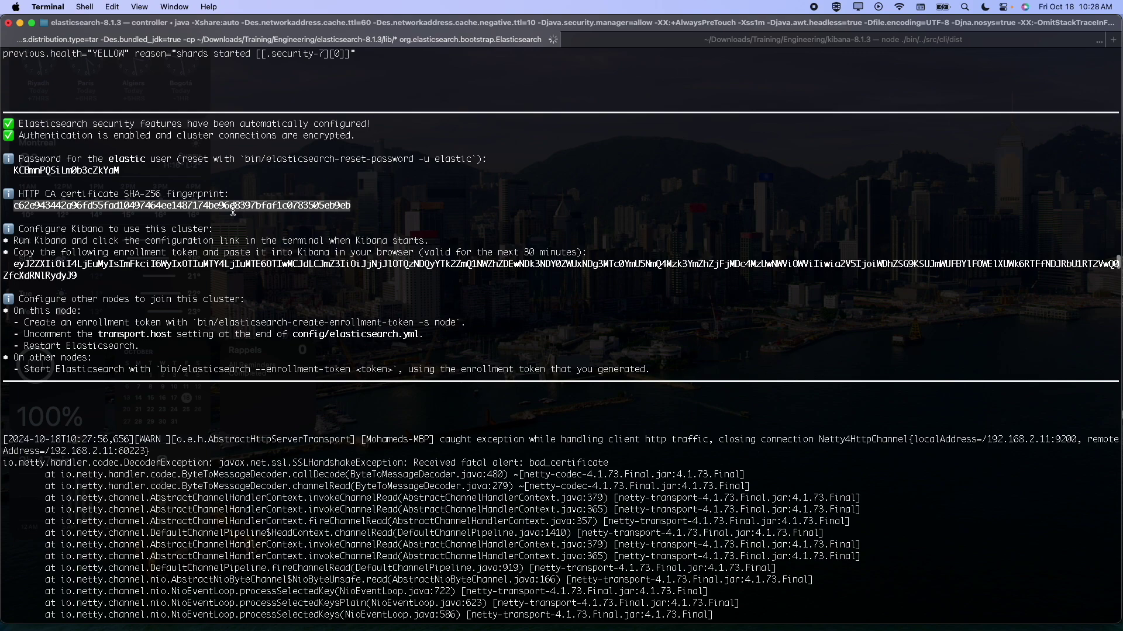
left_click(135, 261)
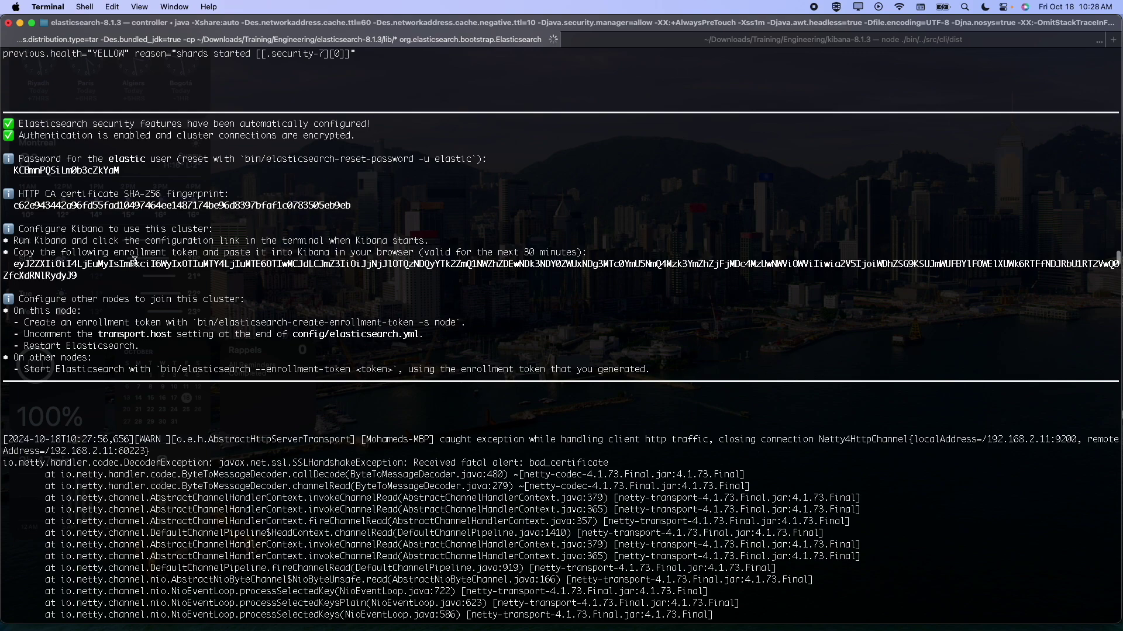
left_click_drag(12, 265, 86, 275)
Reselect the whole security setup output block and open a new terminal tab.
left_click_drag(650, 369, 4, 123)
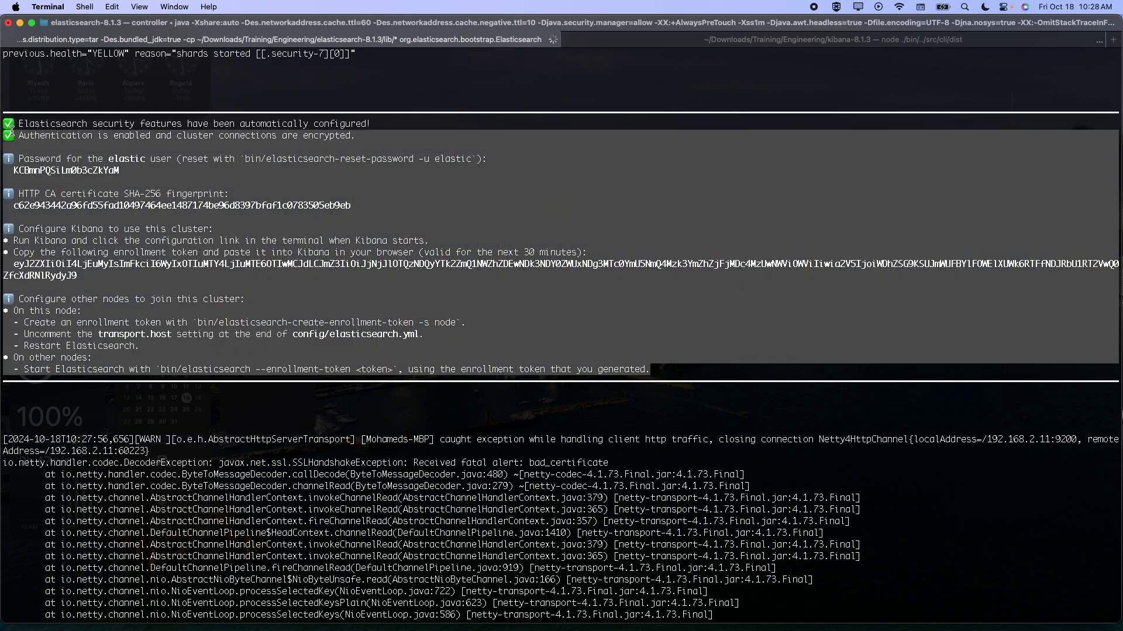
left_click(5, 123)
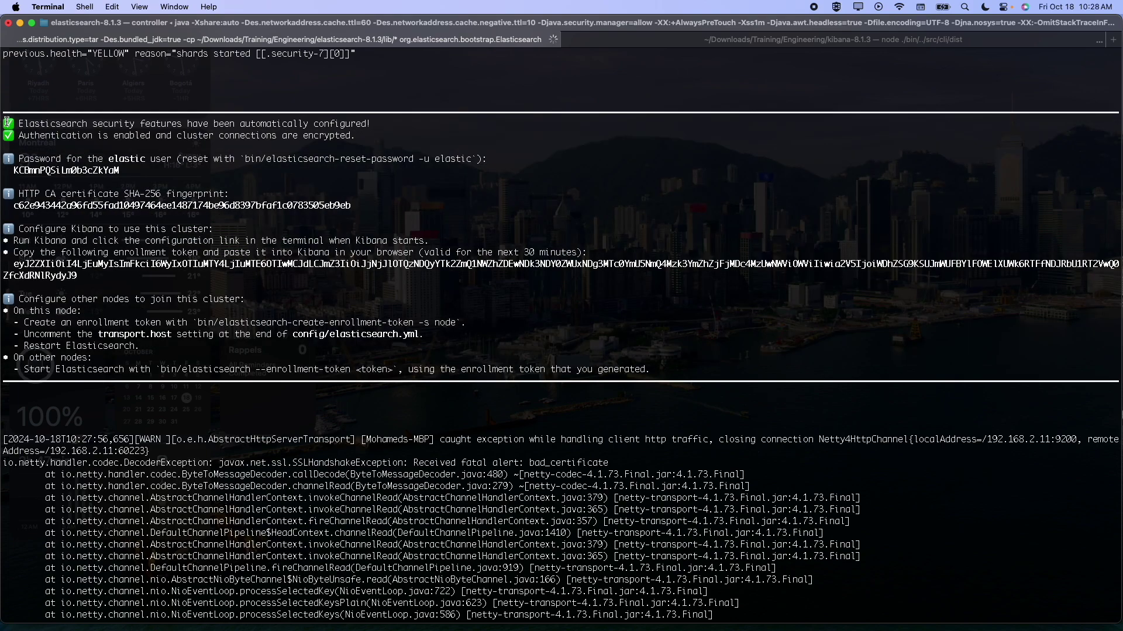
left_click_drag(7, 123, 659, 365)
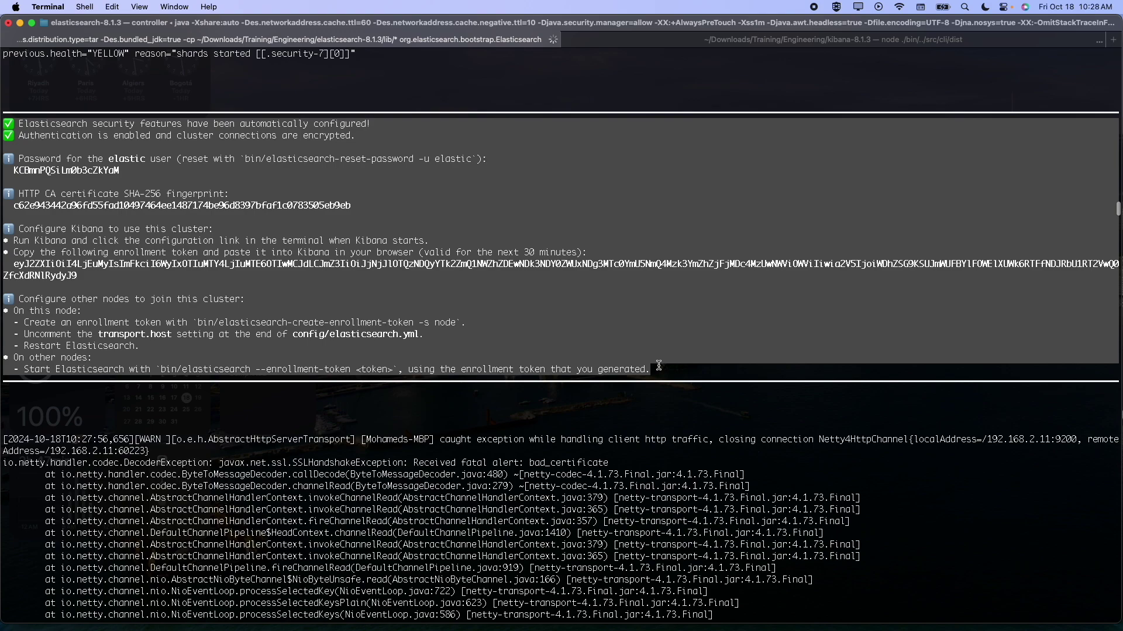
key("super+t")
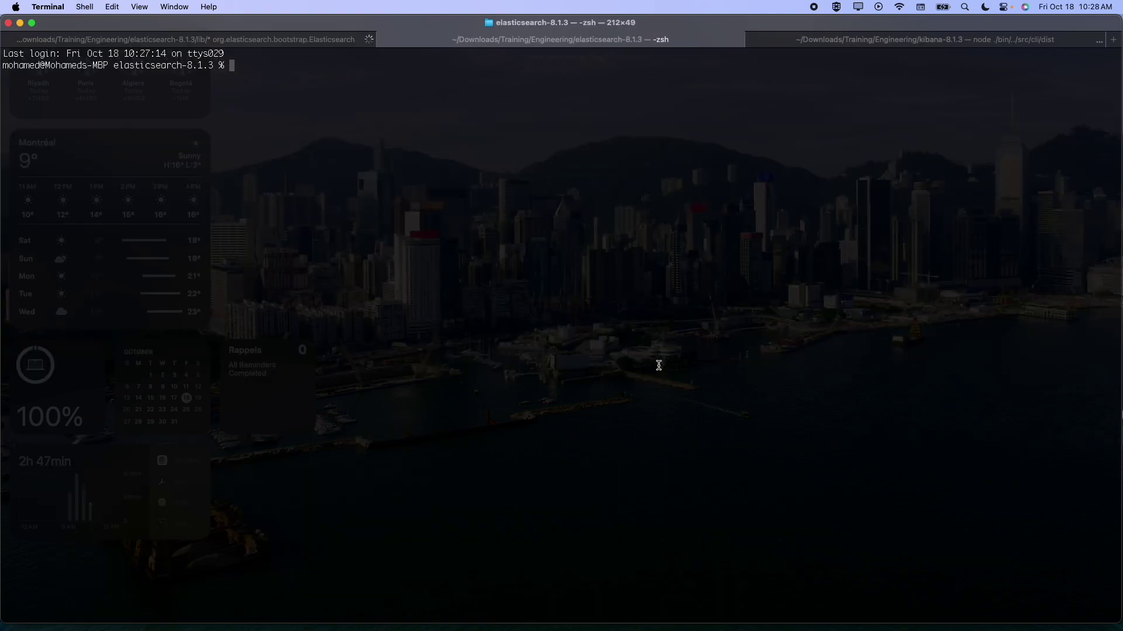
In the Engineering folder, paste the security output into a new vim file pass.tst and save it.
type("cd ..")
key("Return")
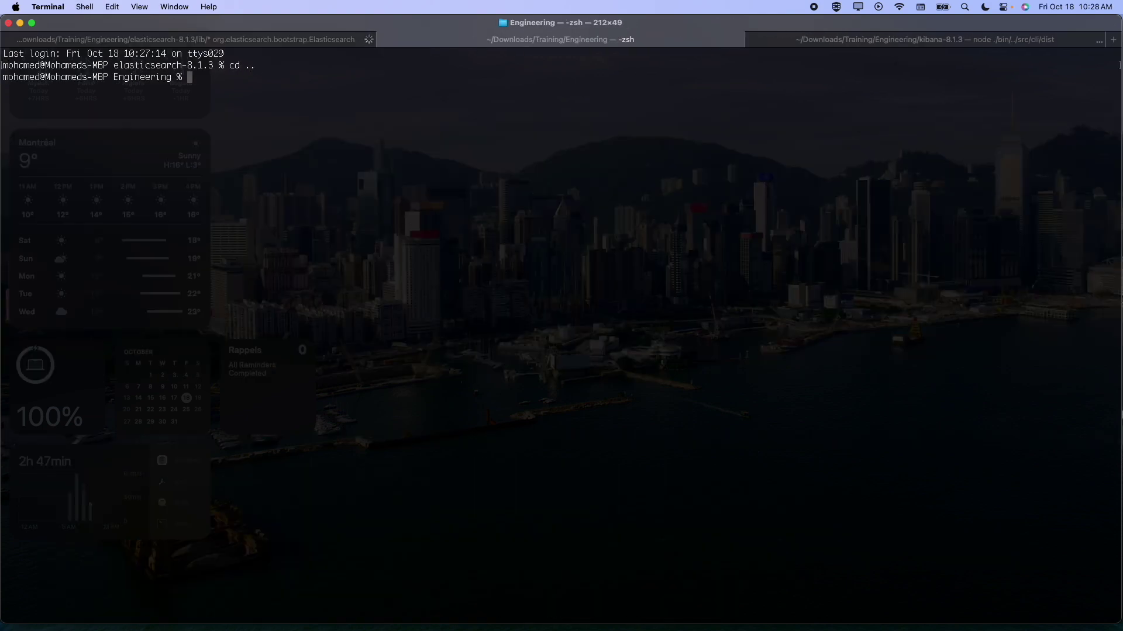
type("vim ")
type("pass.ts")
type("t")
key("Return")
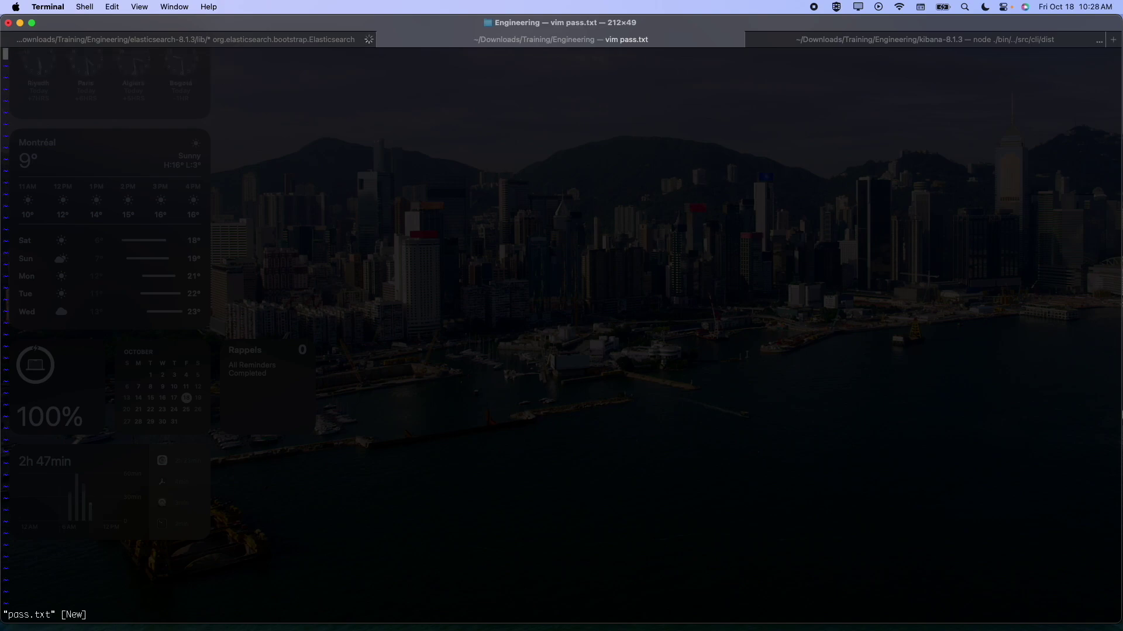
key("super+v")
key("shift+semicolon")
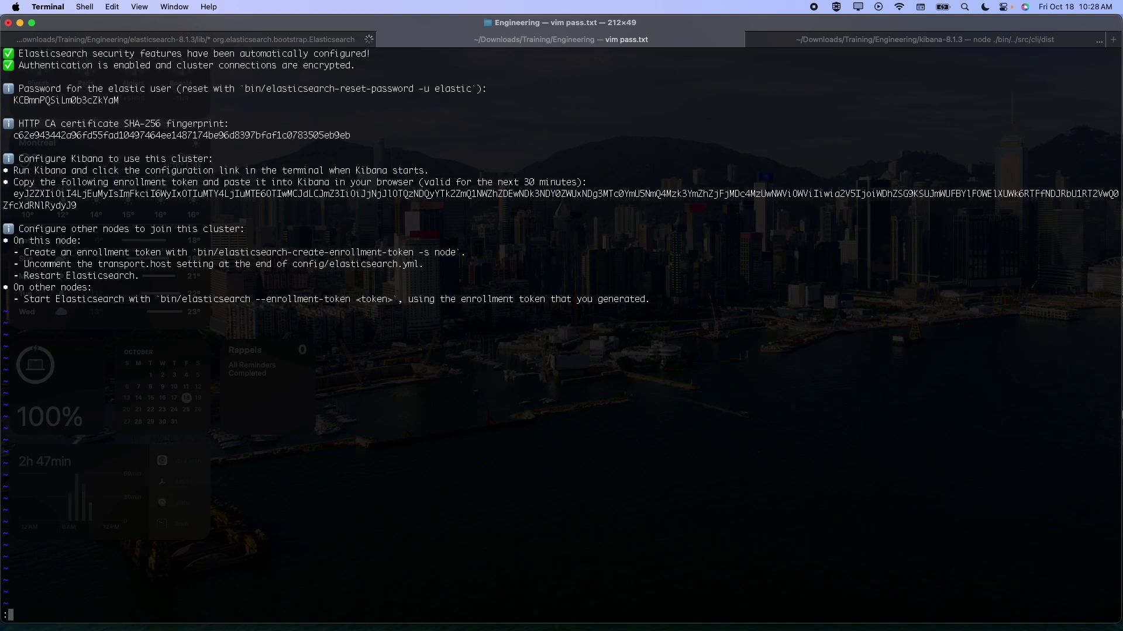
type("wq")
key("Return")
Clear the screen and drag the Kibana tab to the middle to show its log.
type("clear")
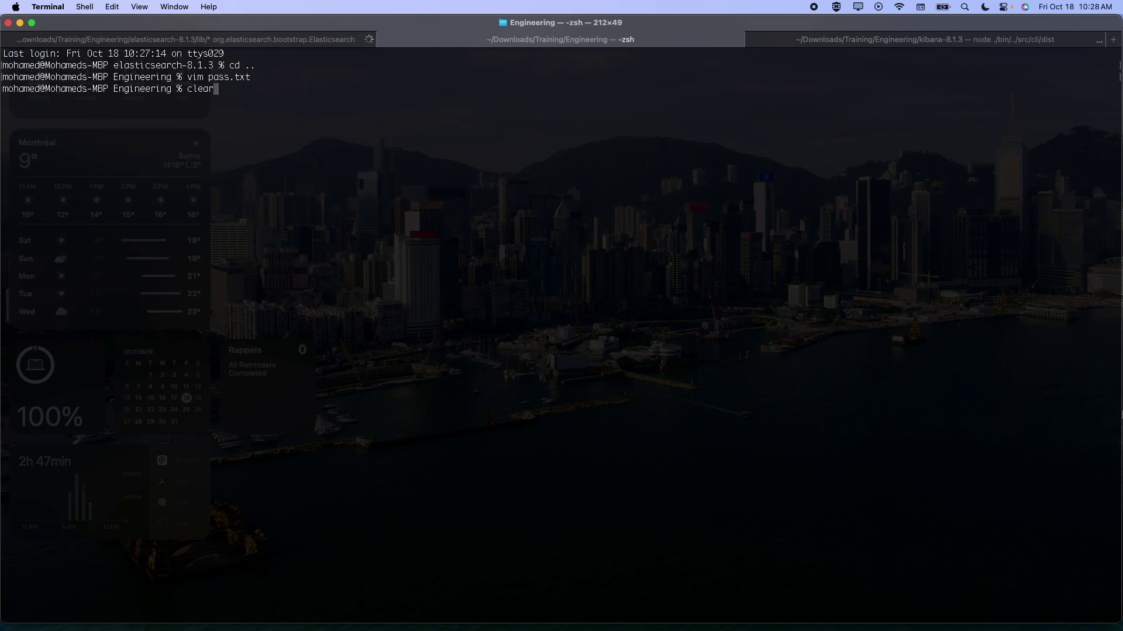
key("Return")
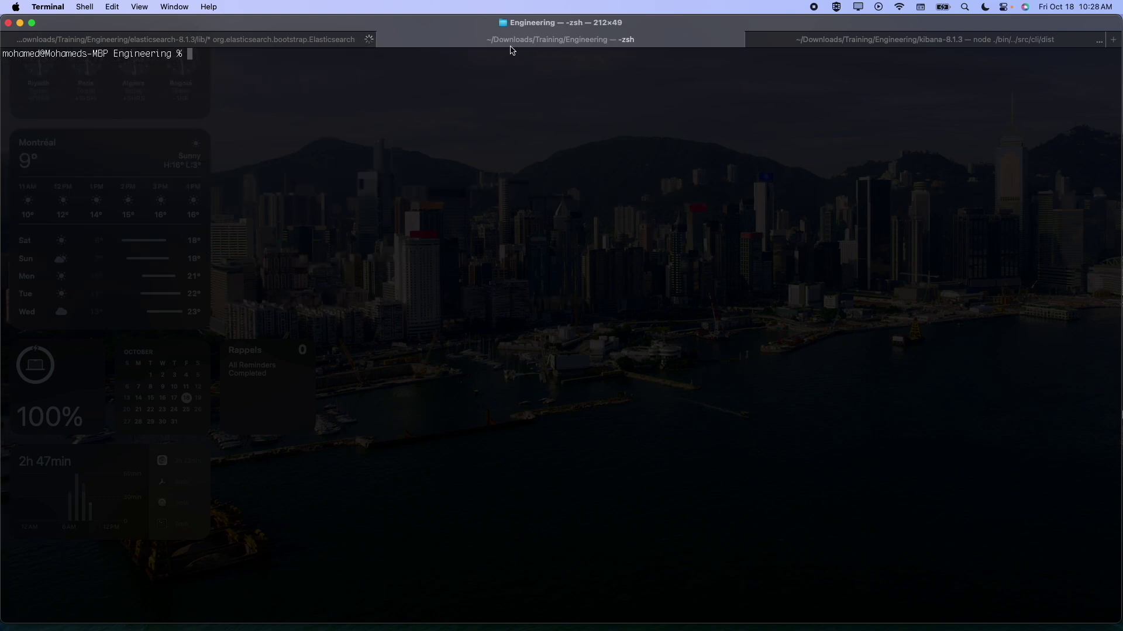
left_click_drag(924, 39, 561, 40)
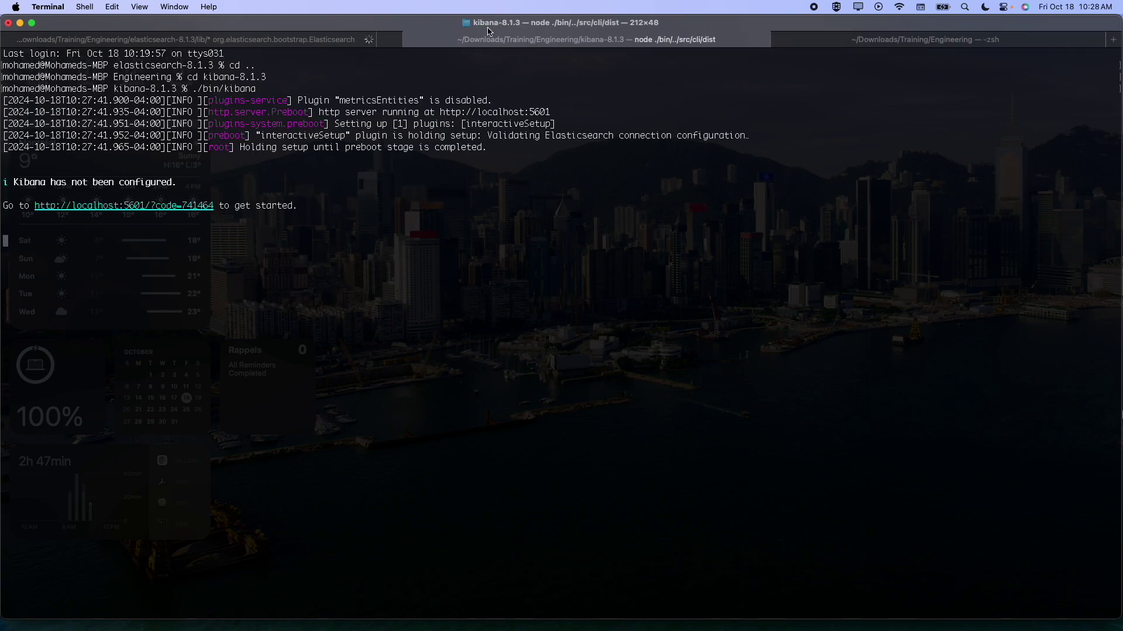
Open the copied Kibana localhost:5601 setup URL in a new browser tab.
left_click_drag(212, 203, 34, 205)
key("super+c")
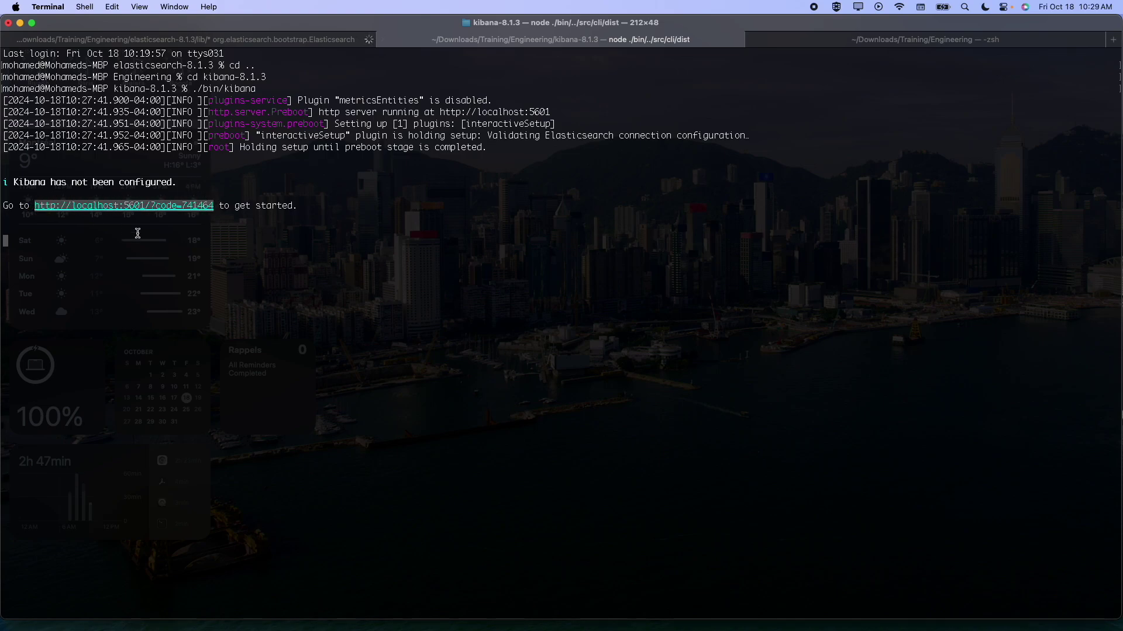
key("ctrl+Right")
key("super+t")
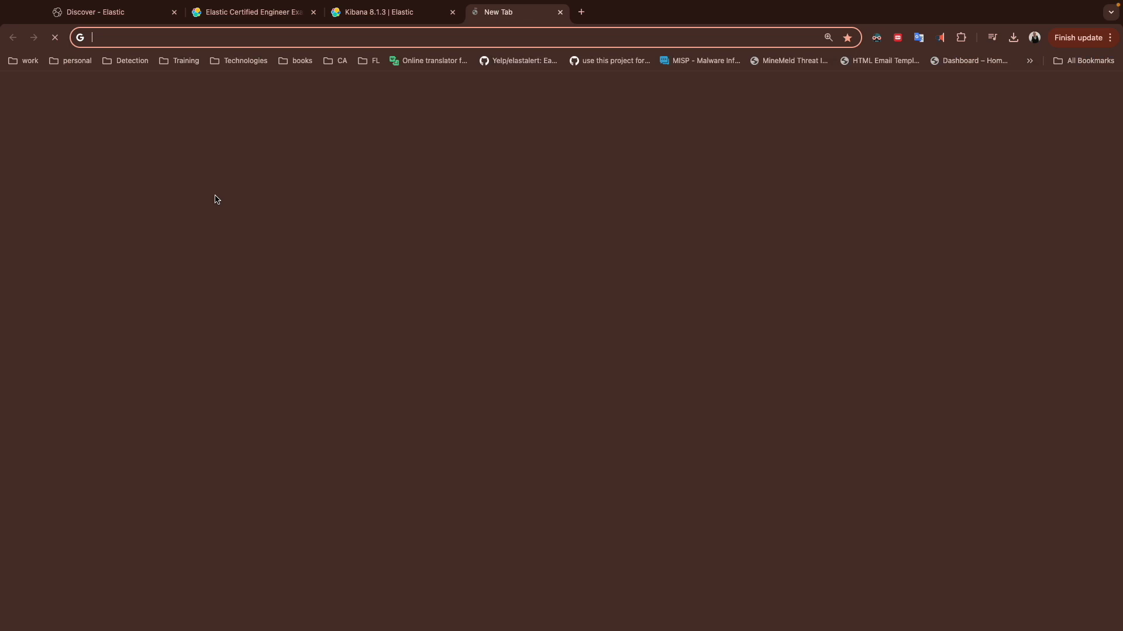
key("super+v")
key("Return")
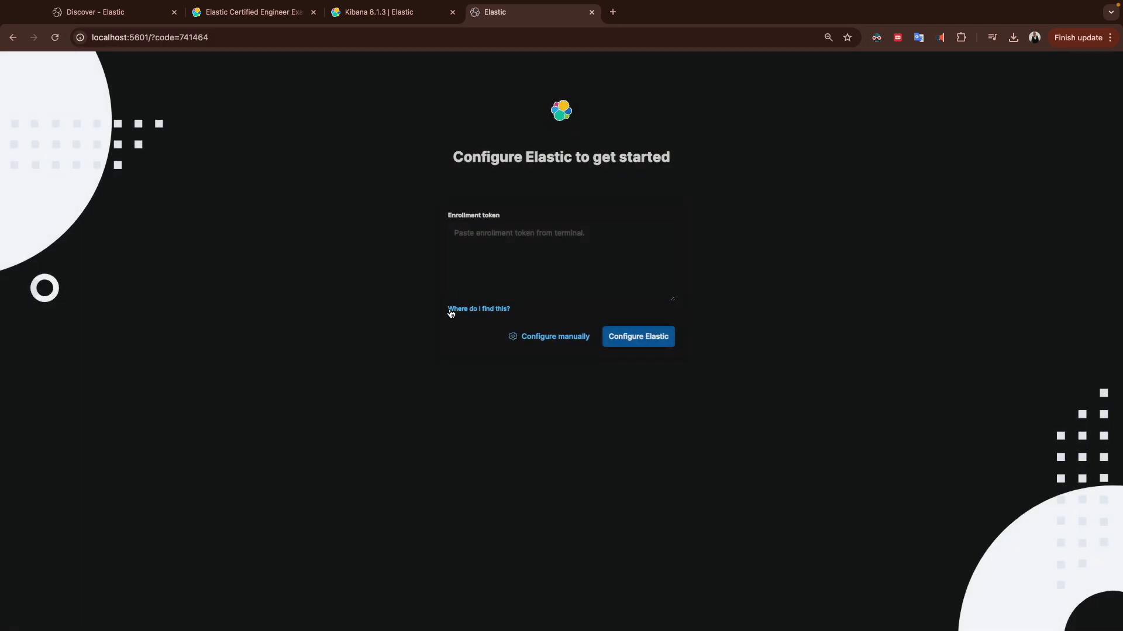
Paste the enrollment token from the Elasticsearch output and click Configure Elastic.
key("ctrl+Left")
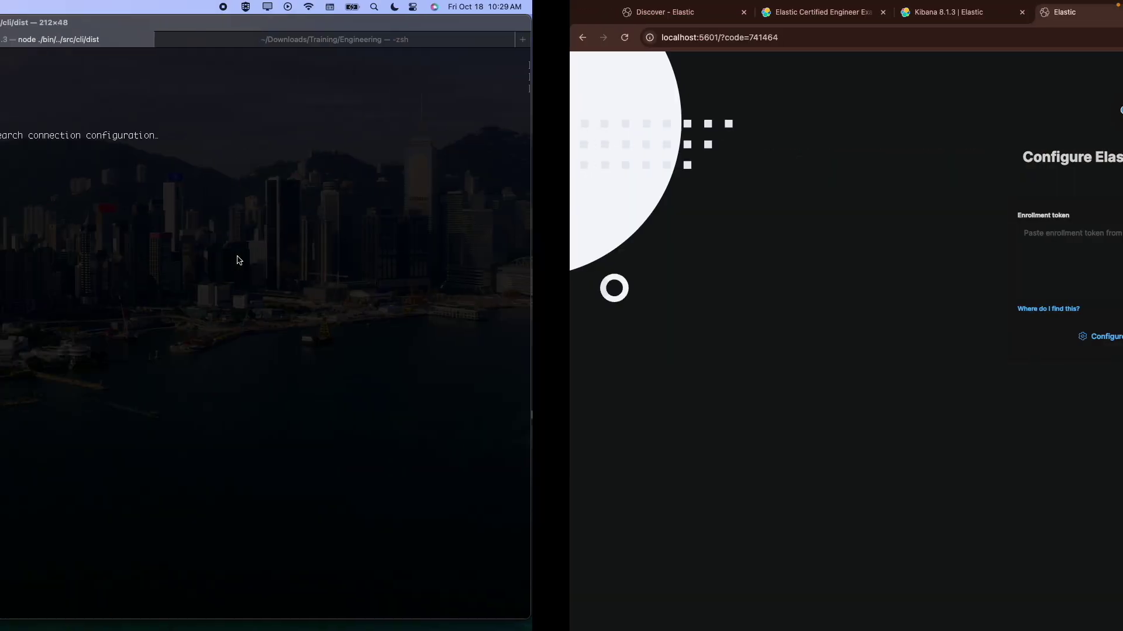
left_click(271, 42)
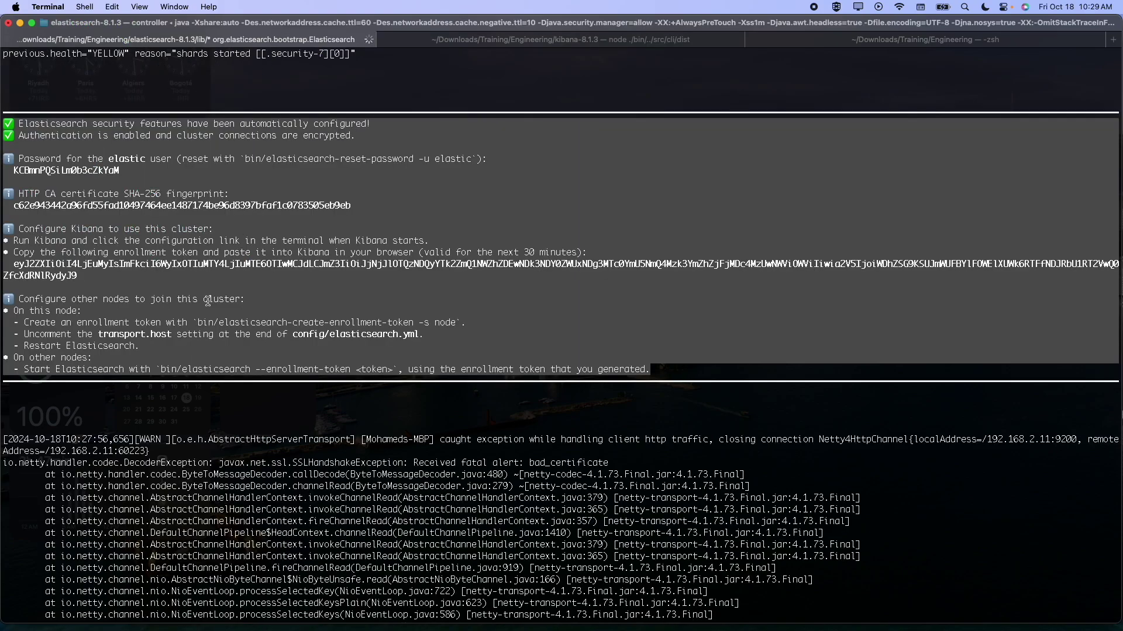
left_click(178, 267)
double_click(36, 272)
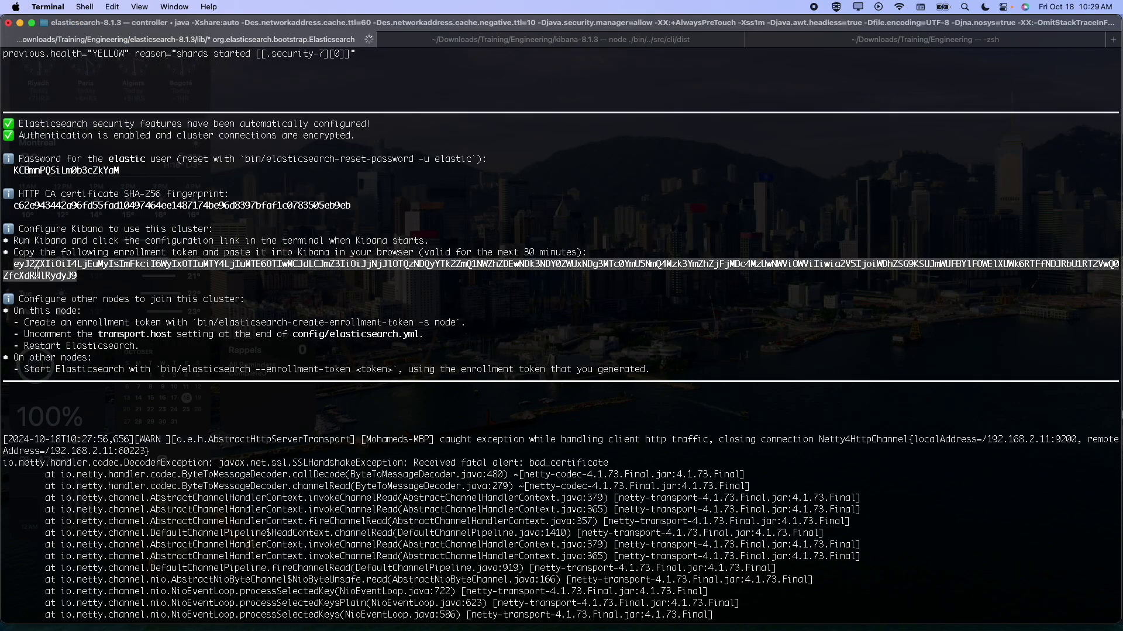
key("super+Tab")
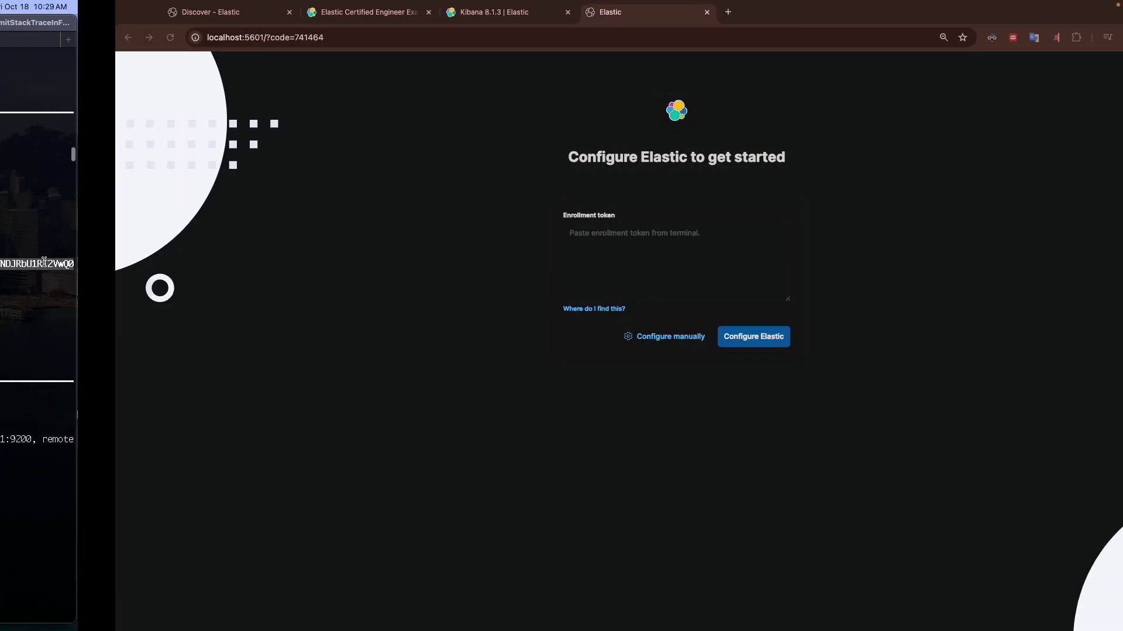
left_click(482, 258)
key("super+v")
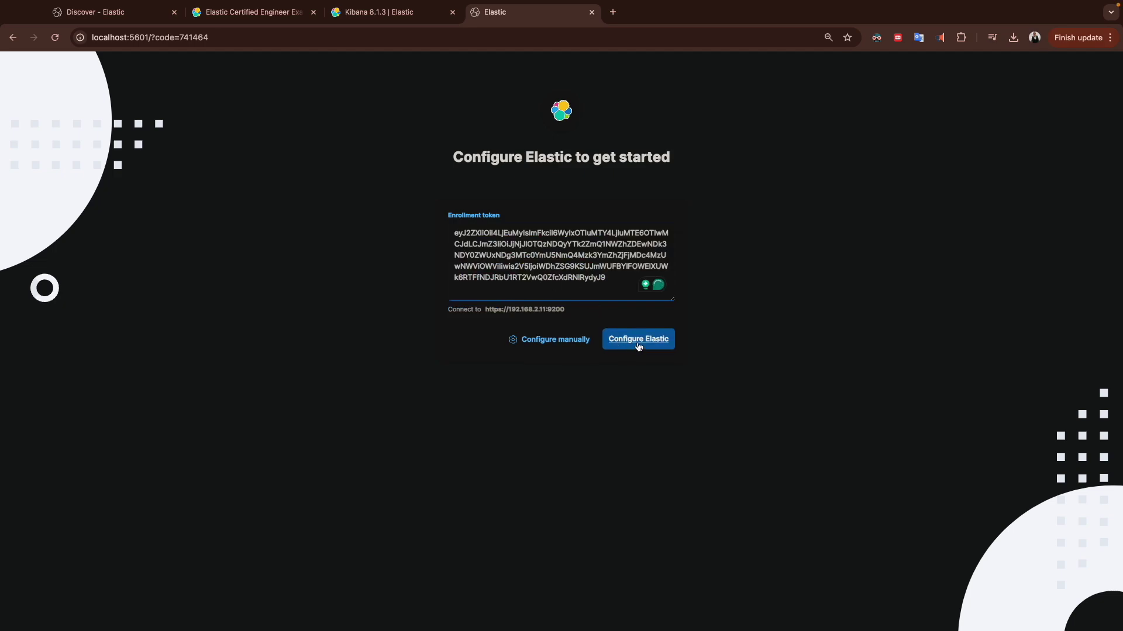
left_click(640, 345)
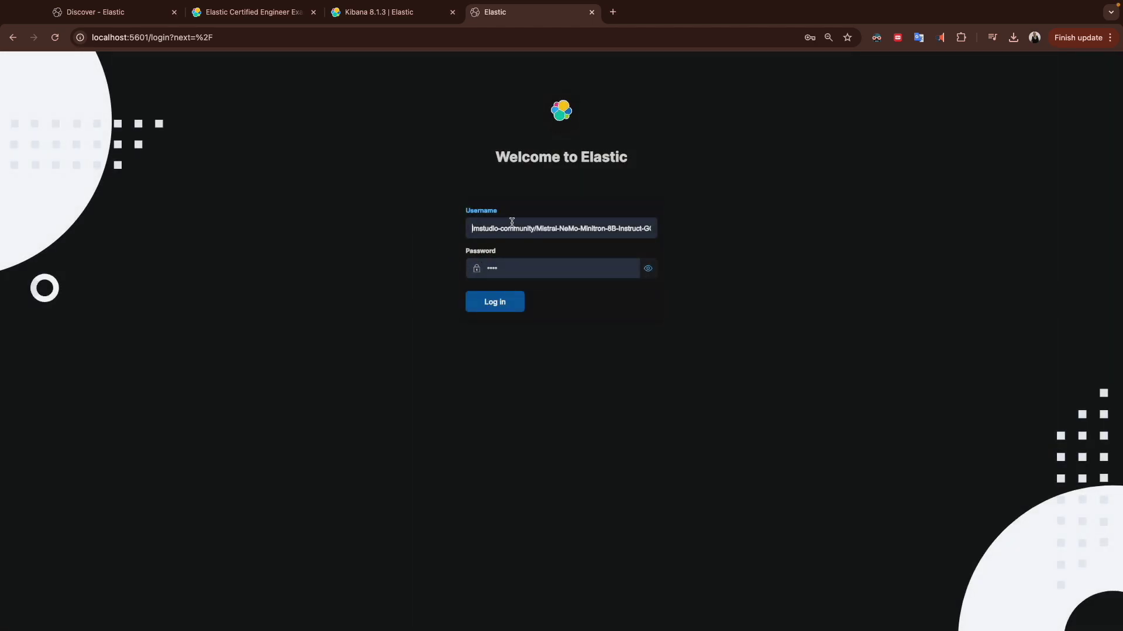
Replace the autofilled username with elastic and clear the password field.
double_click(512, 222)
key("super+a")
key("BackSpace")
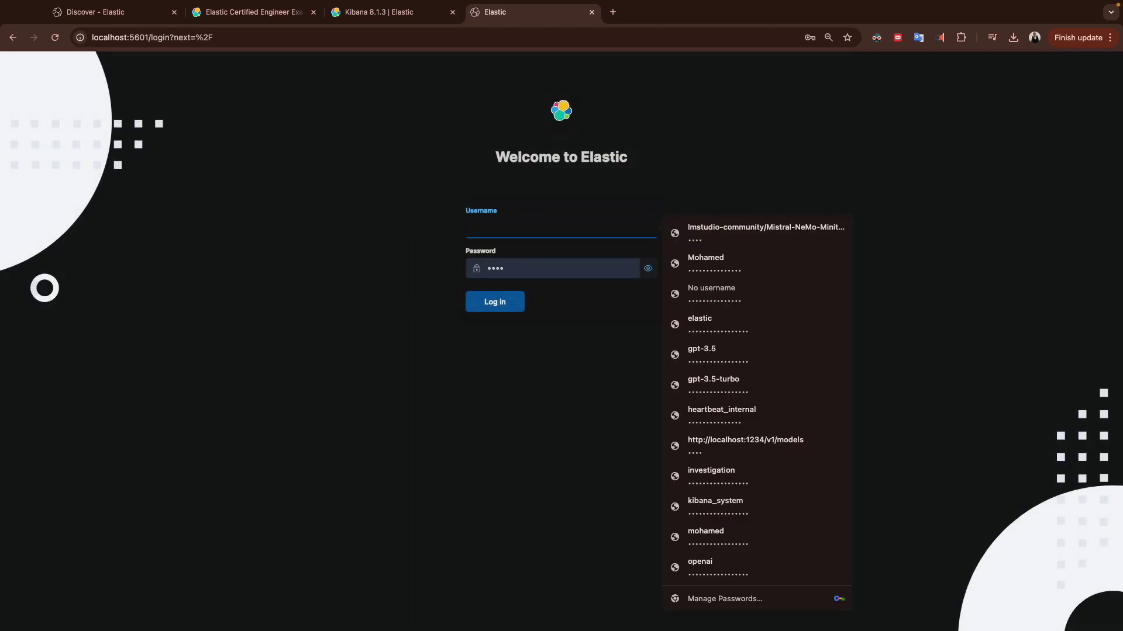
type("elastic")
left_click(556, 267)
key("super+a")
key("BackSpace")
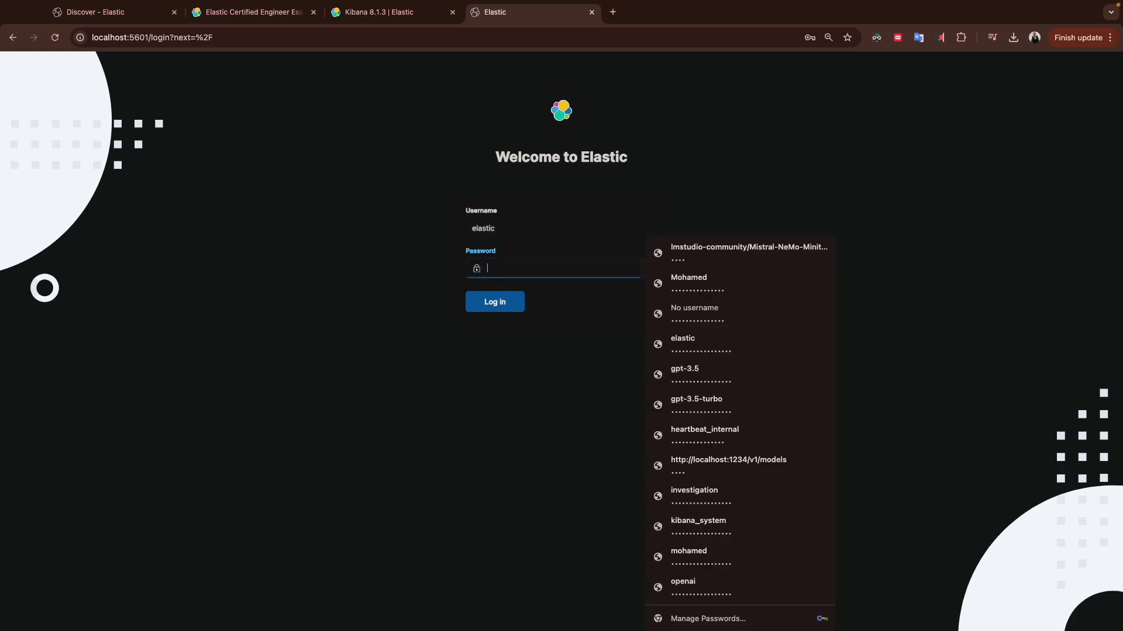
Paste the generated elastic password from Terminal, log in, and update the browser's saved password.
key("ctrl+Left")
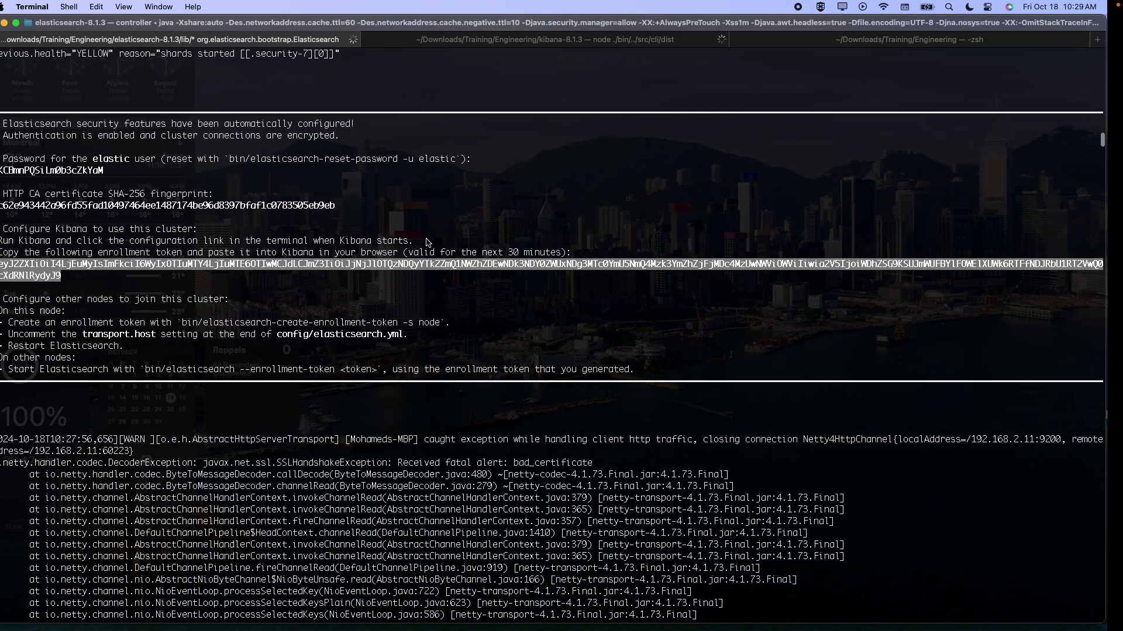
double_click(75, 168)
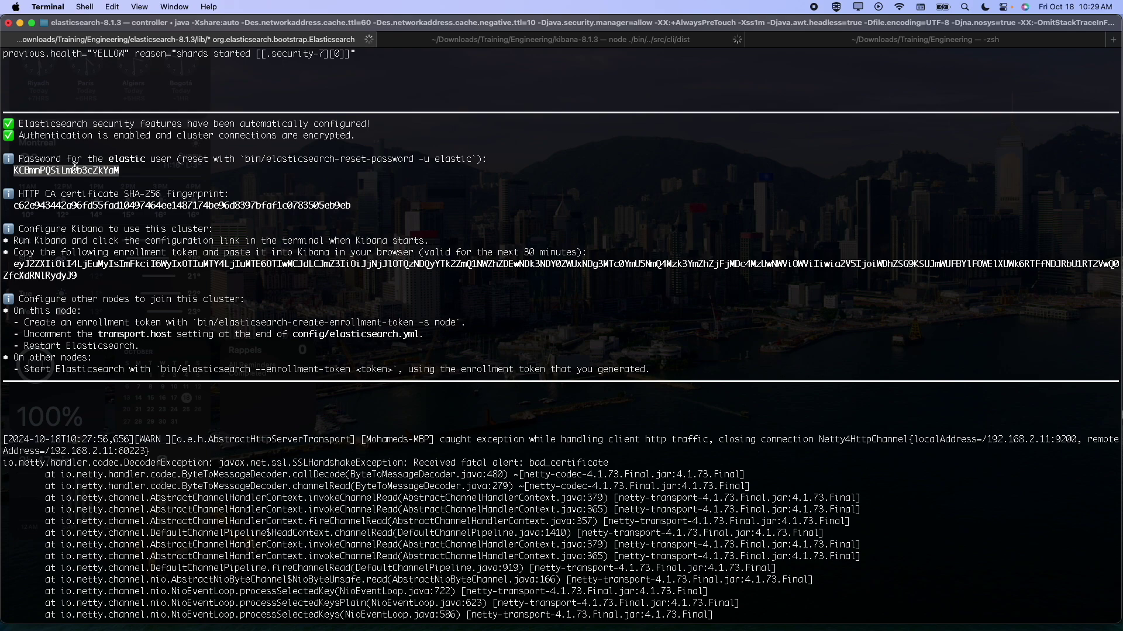
key("super+c")
key("ctrl+Right")
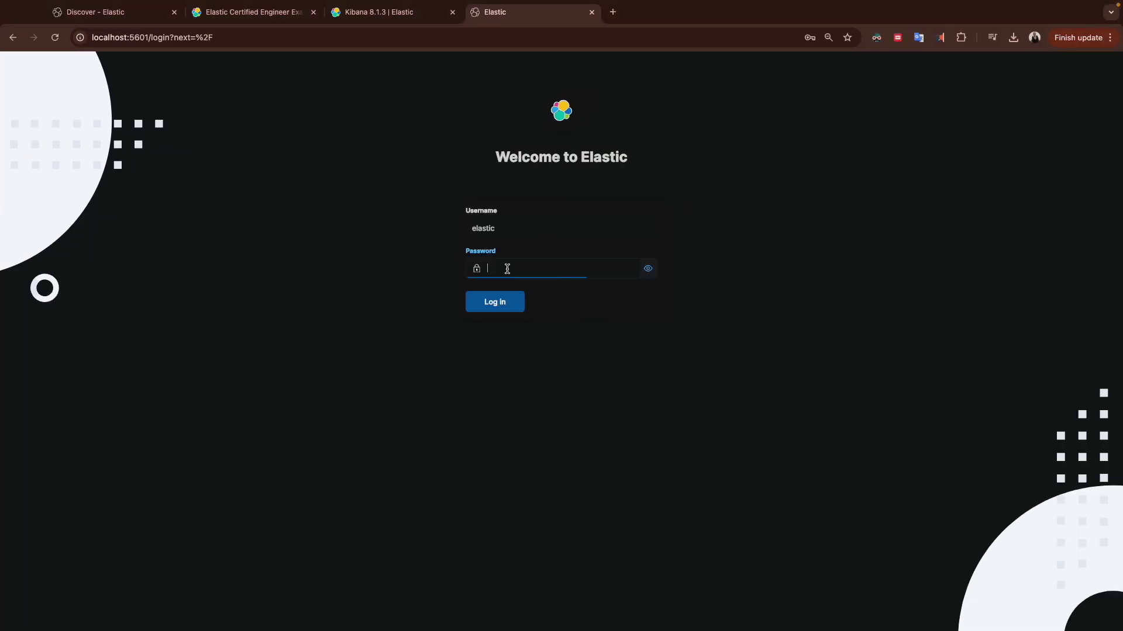
key("super+v")
left_click(497, 304)
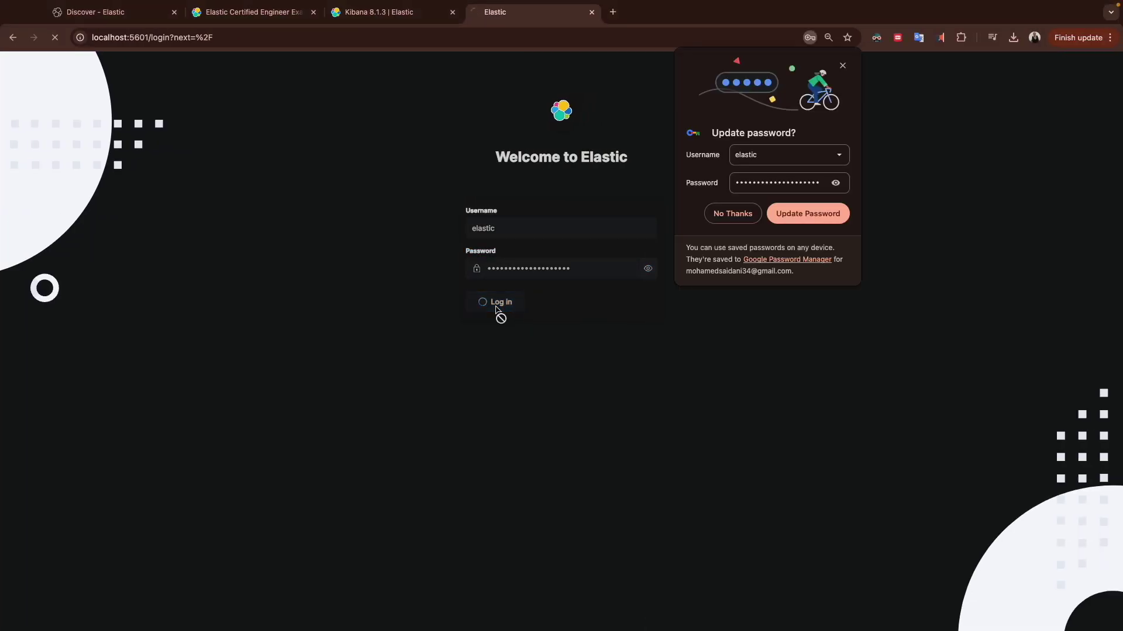
left_click(798, 211)
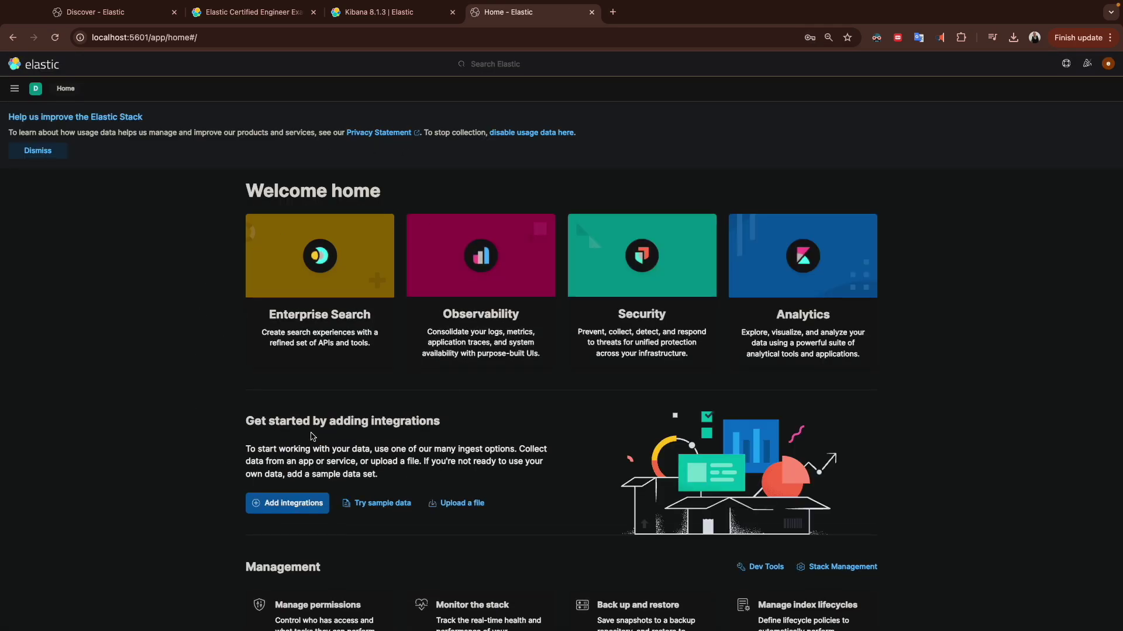
Open Kibana's side navigation, then return to the Elastic Certified Engineer exam page tab.
left_click(13, 87)
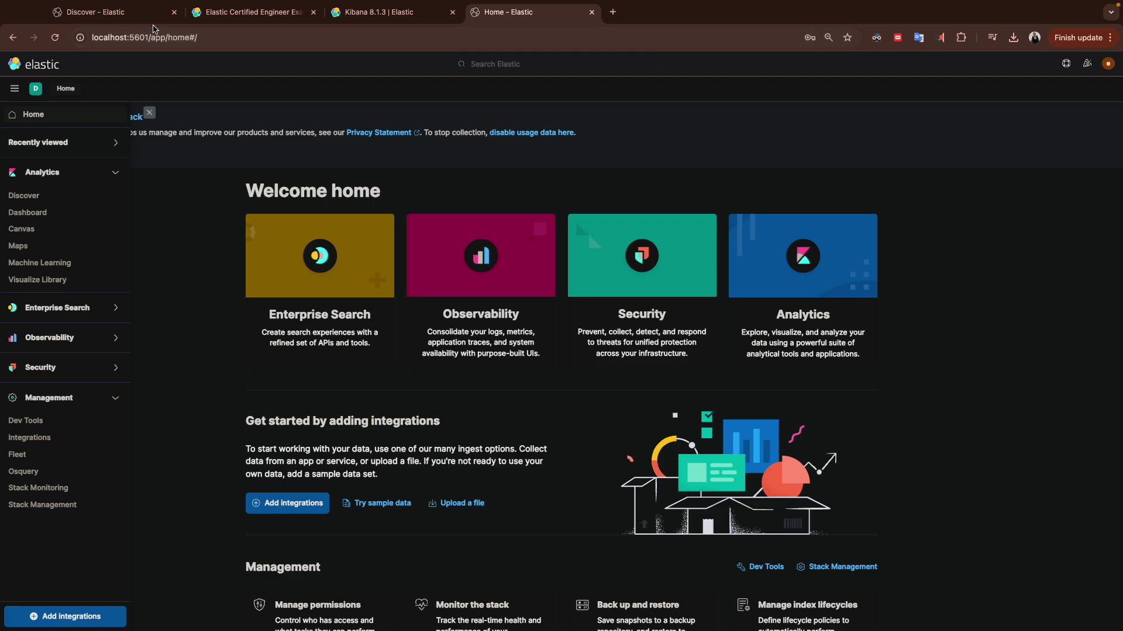
left_click(234, 12)
scroll(282, 416, "down", 3)
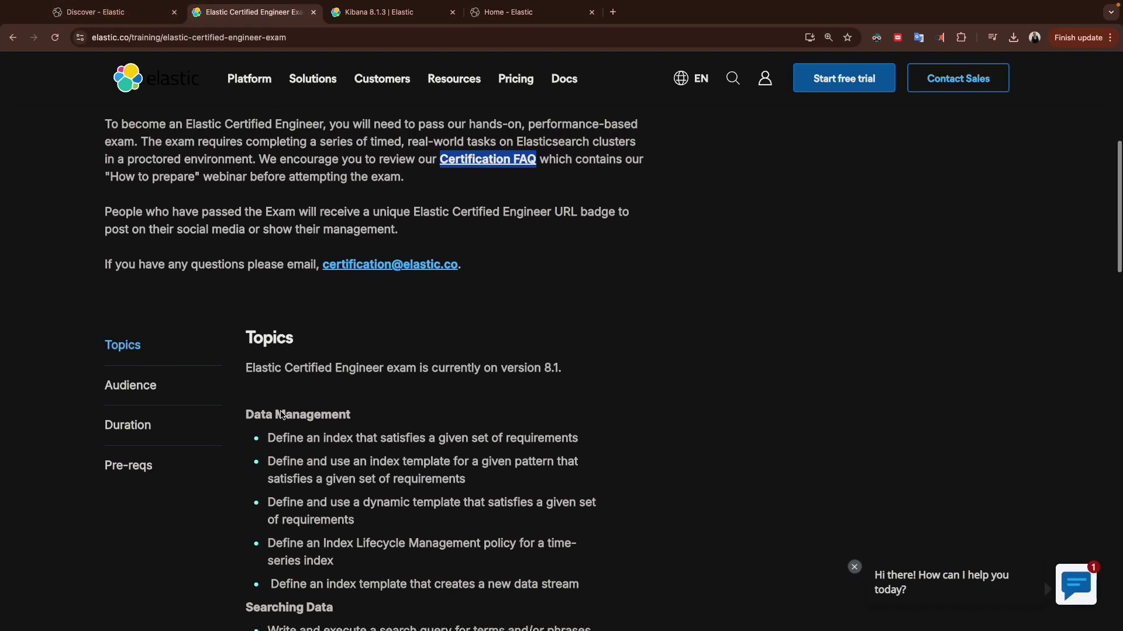